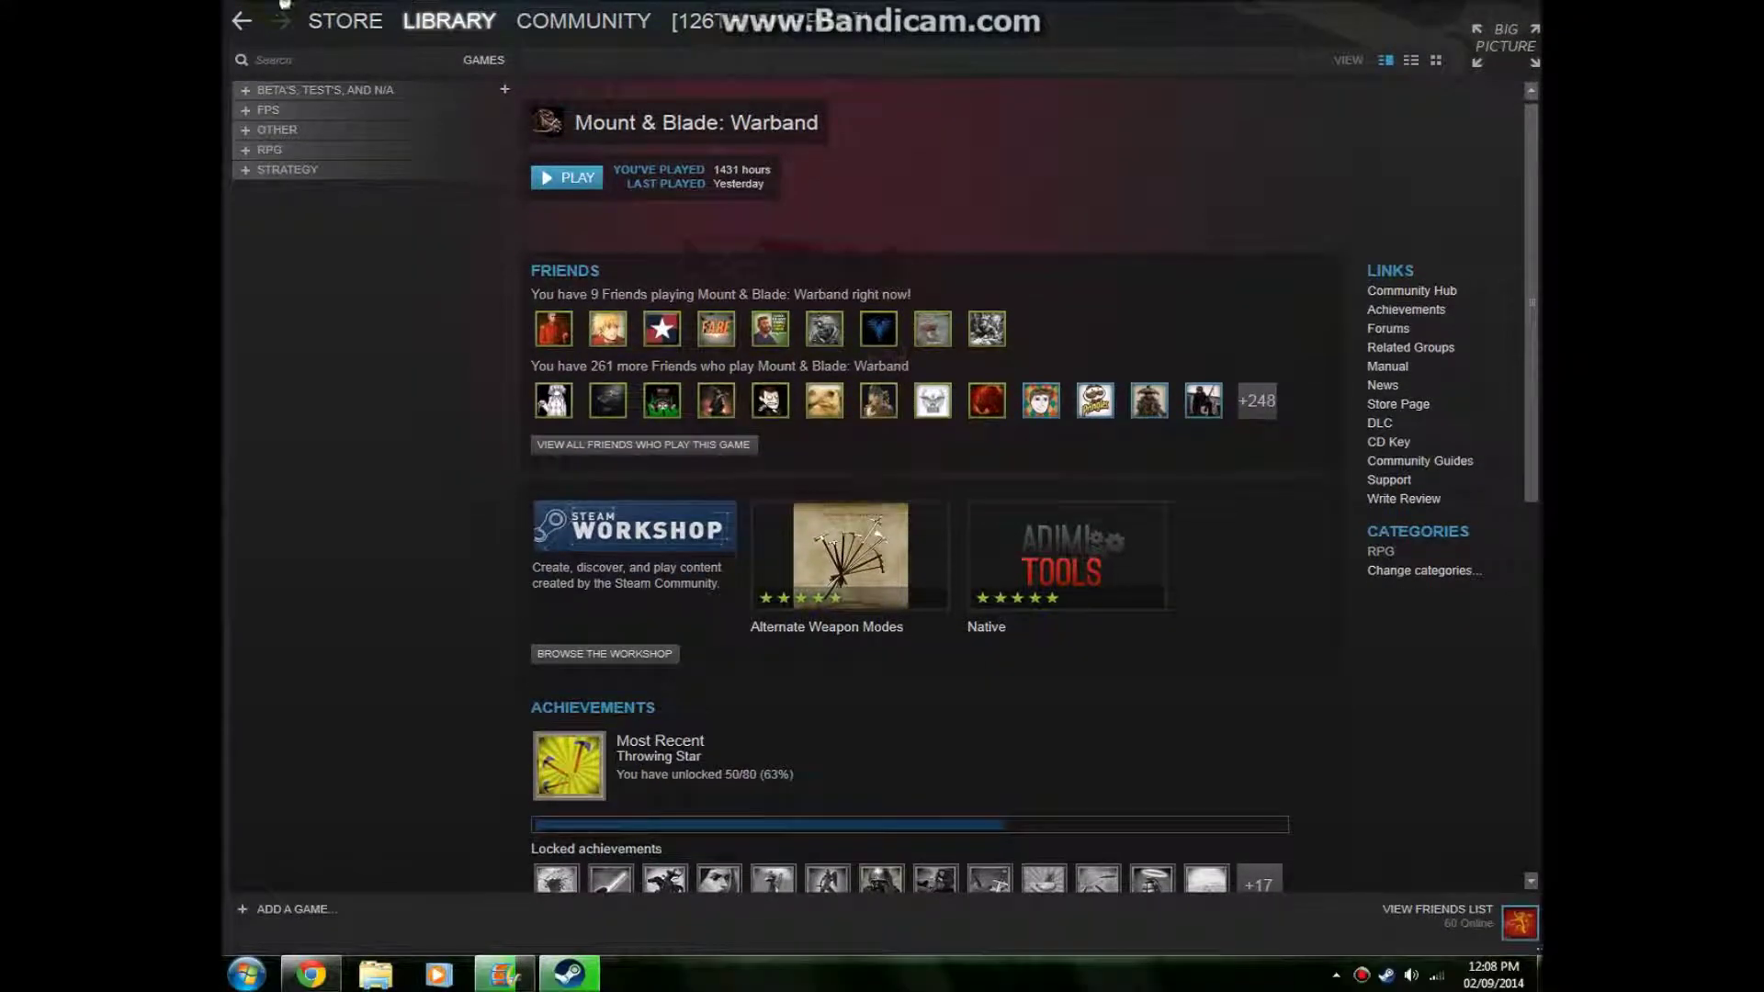
Move the Steam window down so its top edge and menu bar are fully visible
mouse_move(1342, 11)
mouse_down()
mouse_move(1325, 52)
mouse_move(1348, 37)
mouse_up()
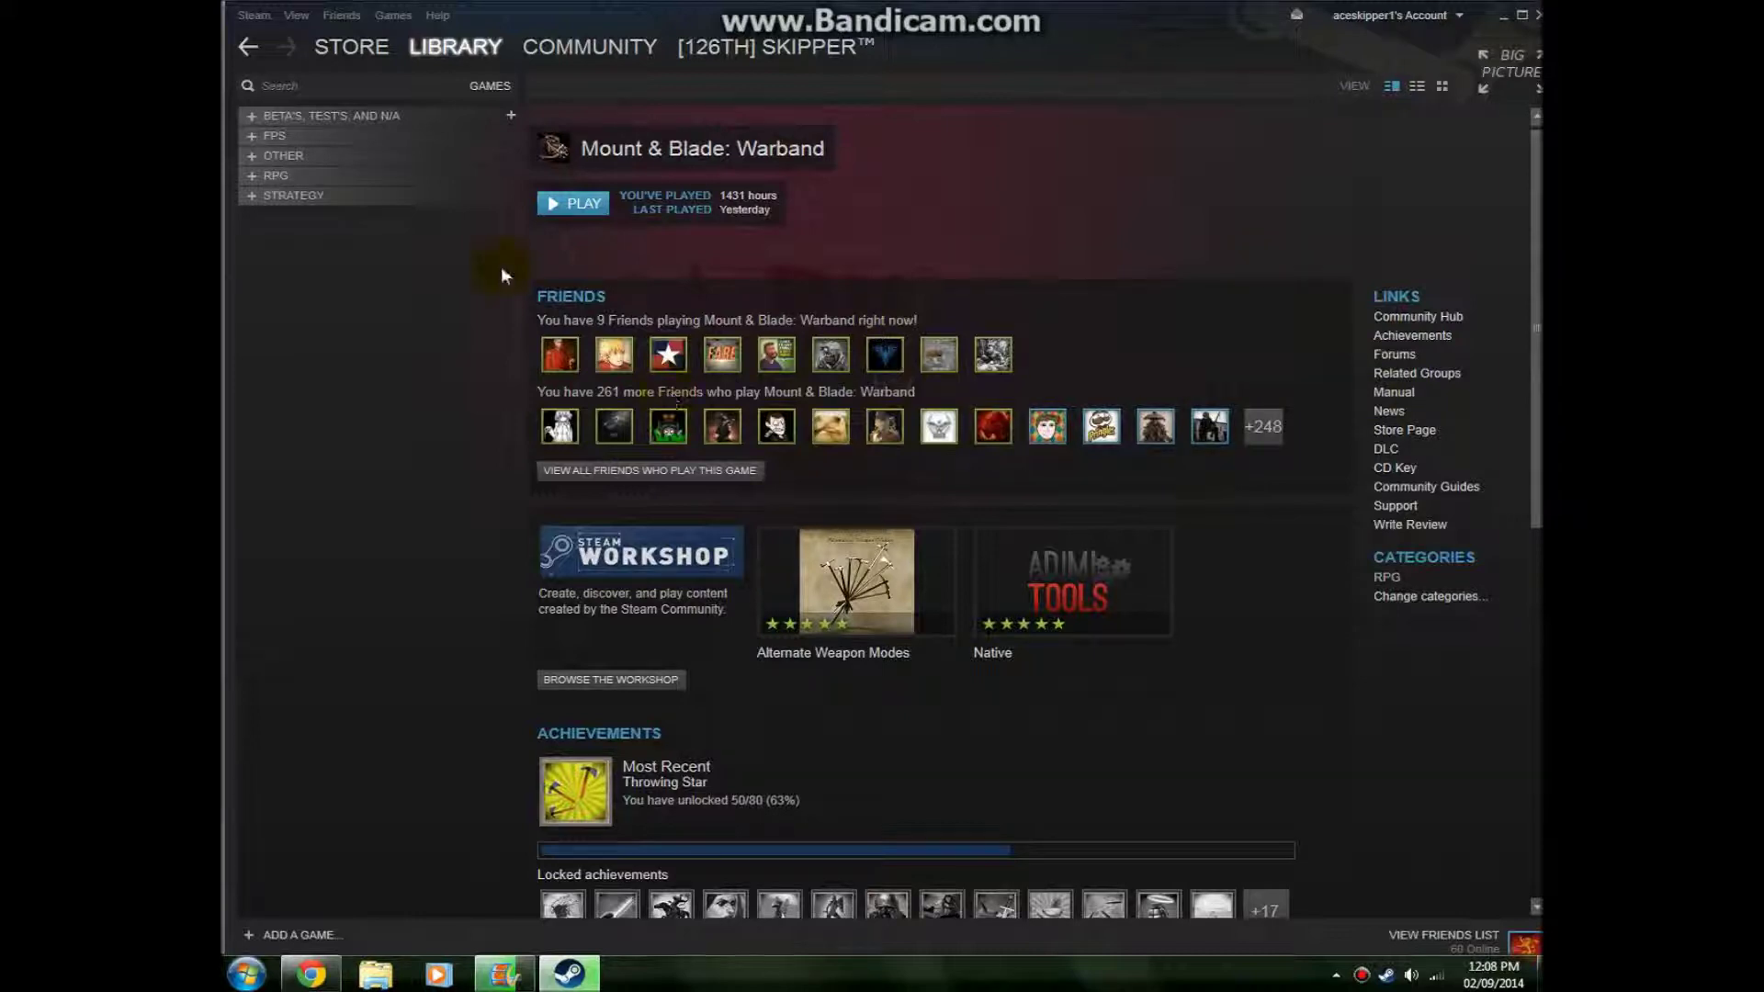
click(405, 19)
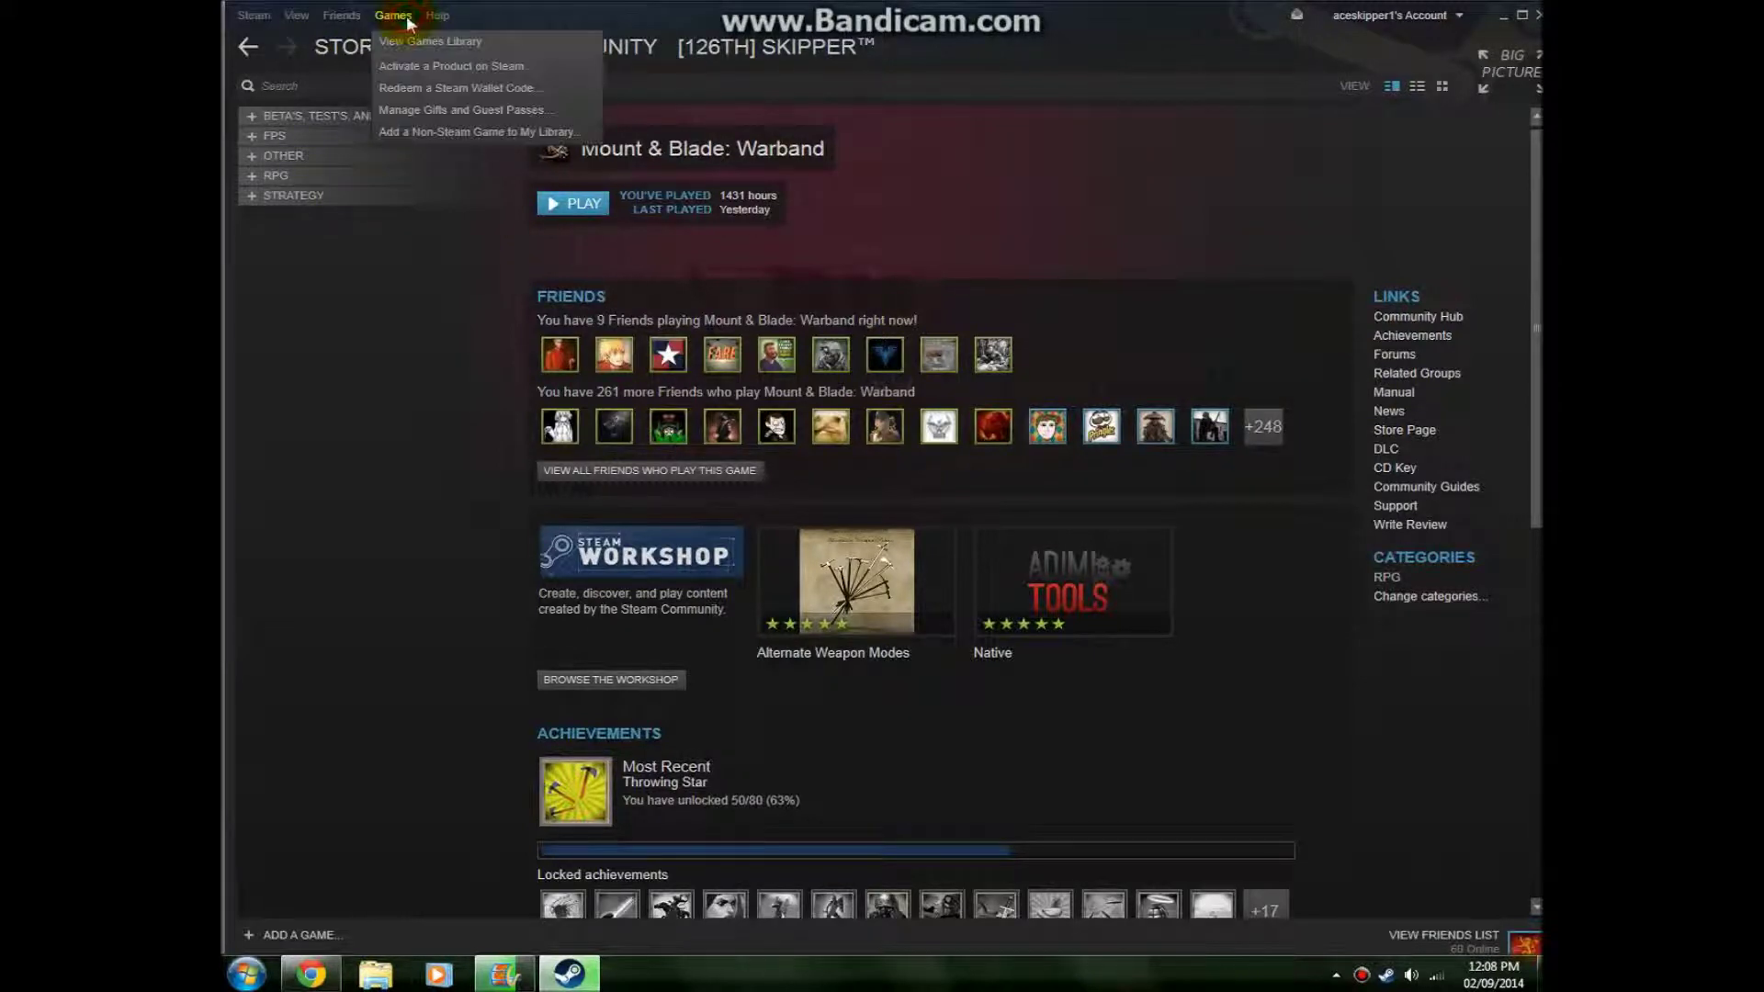
Launch Games > Activate a Product, restore its window, and accept the Steam Subscriber Agreement
click(415, 68)
key(Escape)
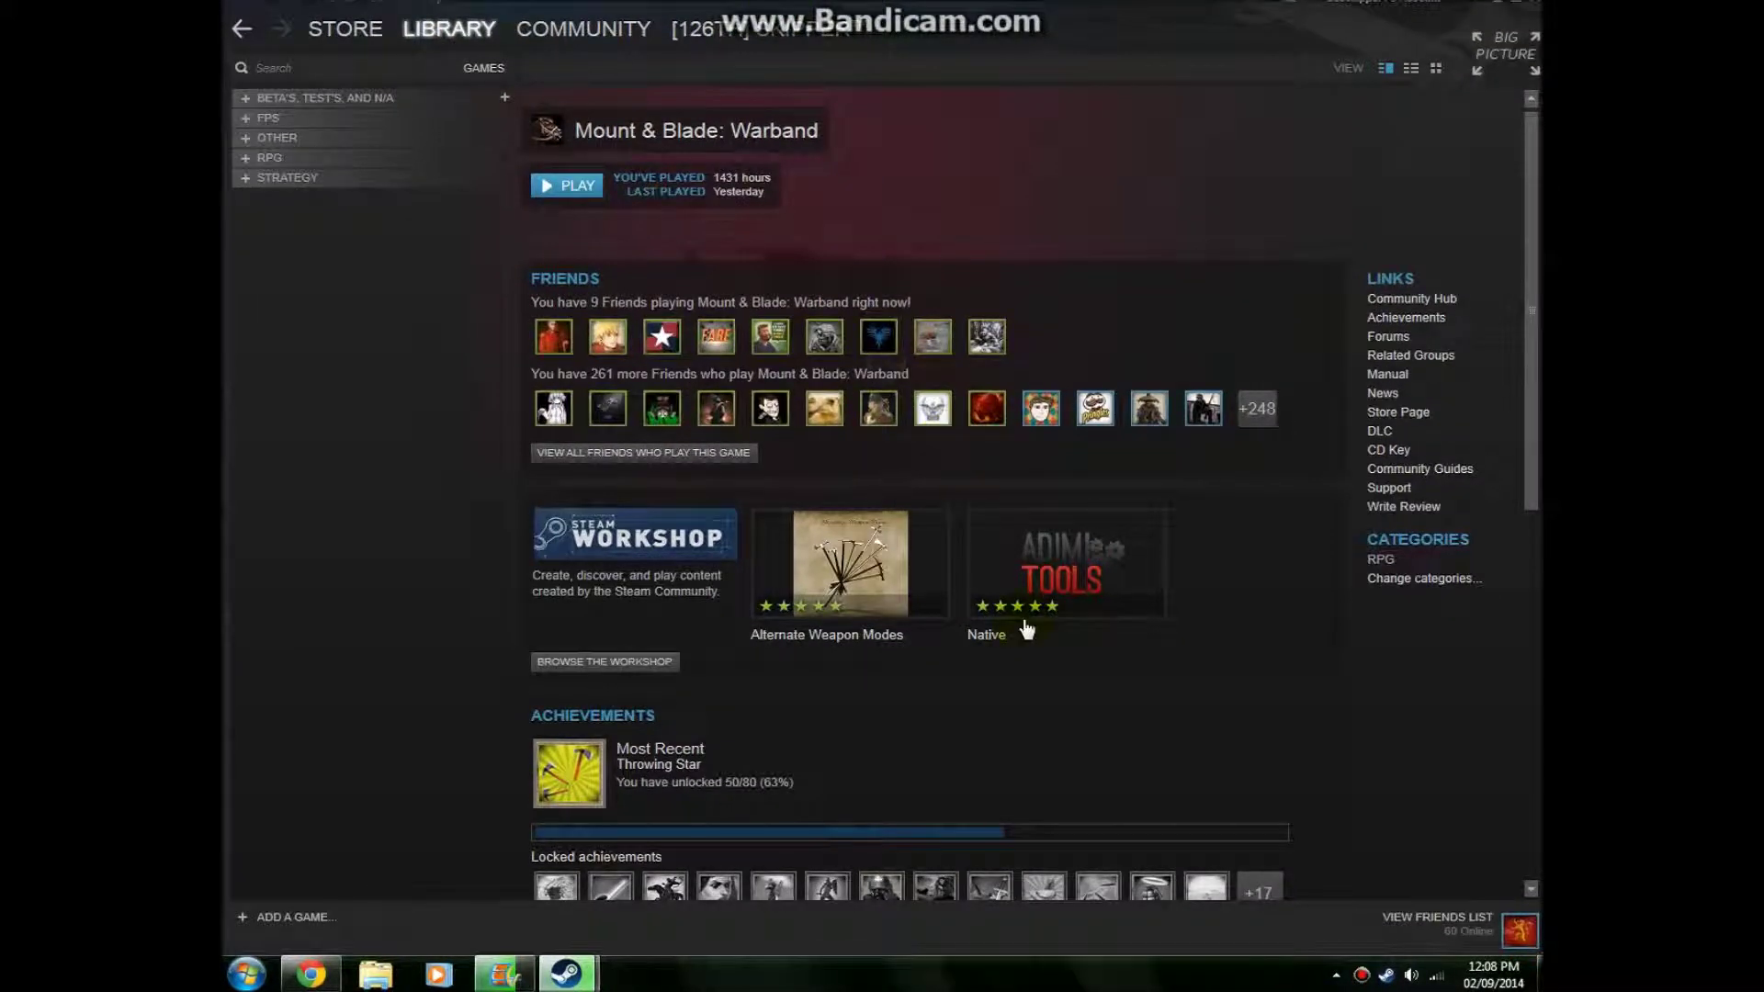
mouse_move(596, 988)
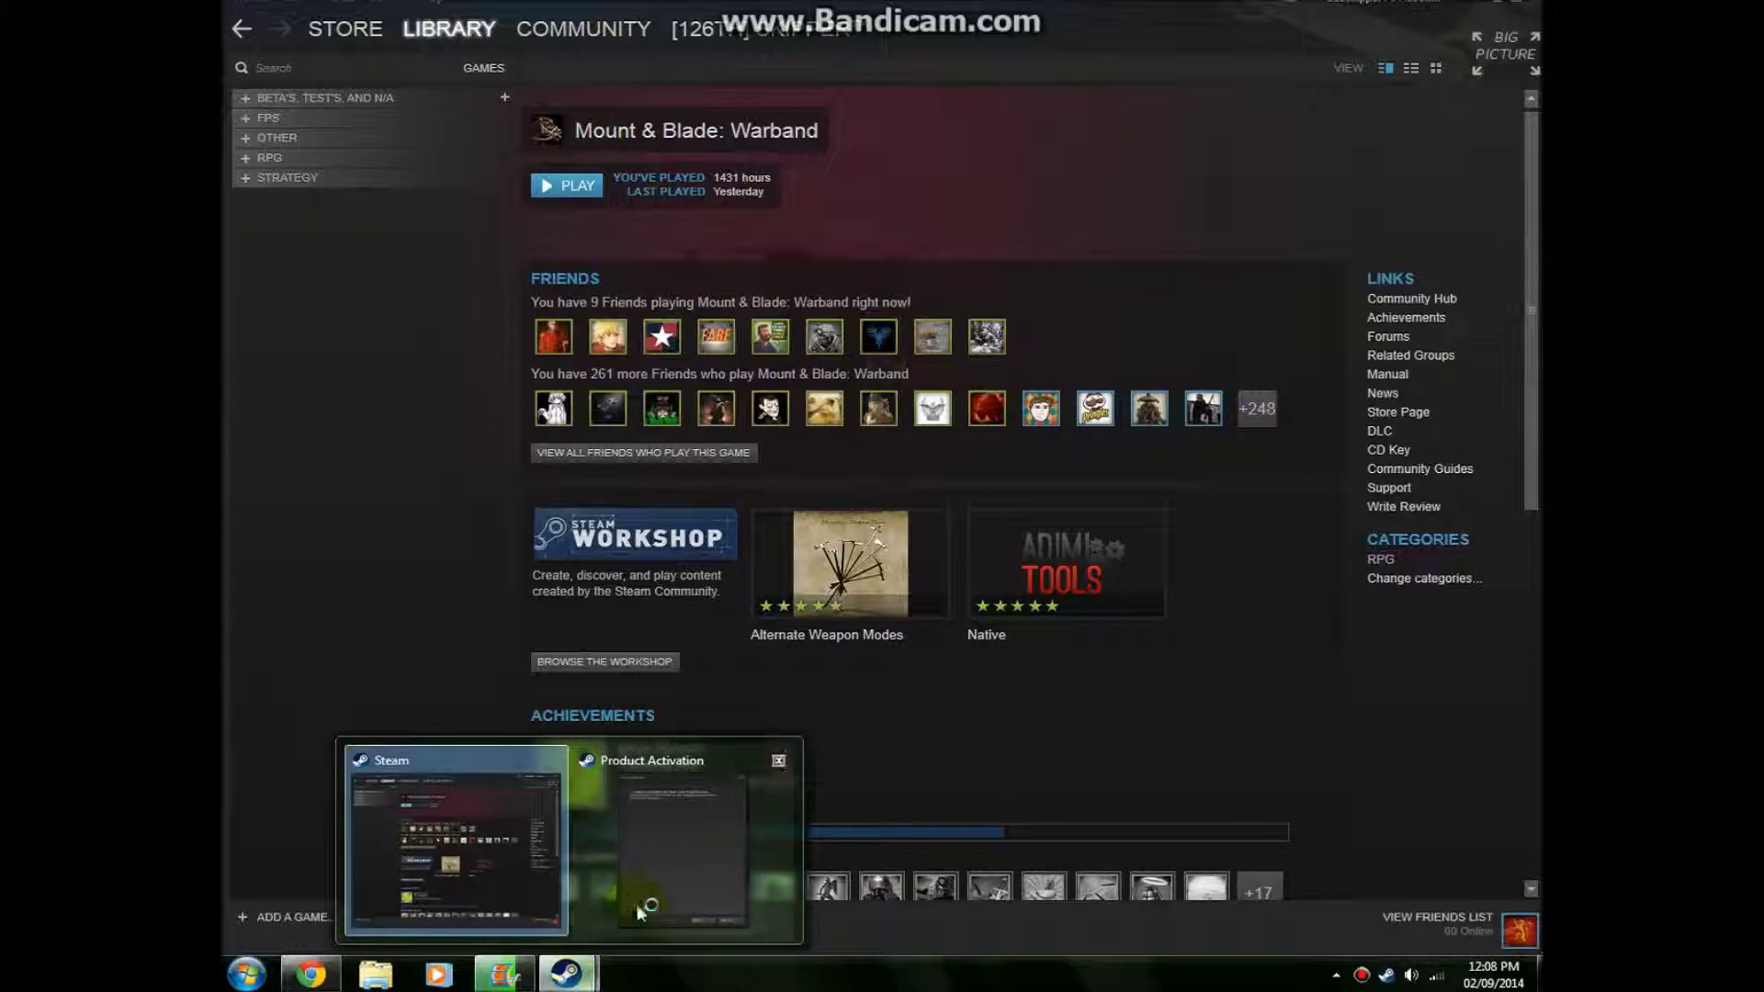
click(661, 882)
click(1001, 741)
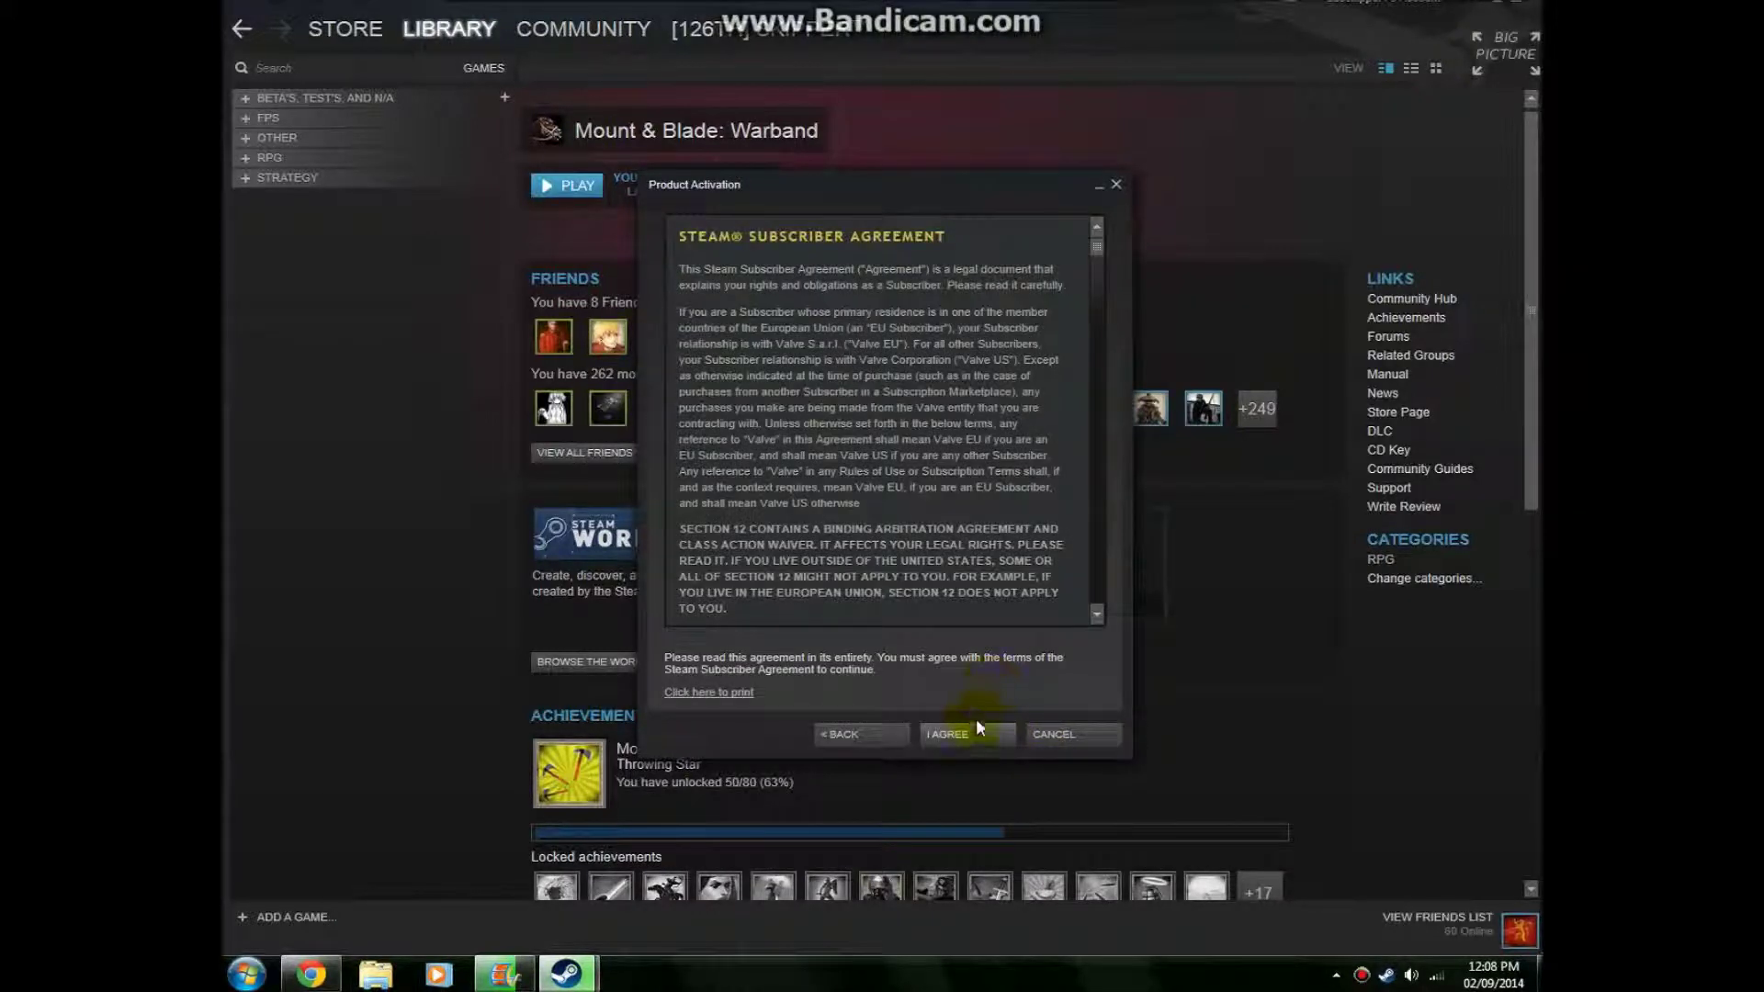
click(955, 732)
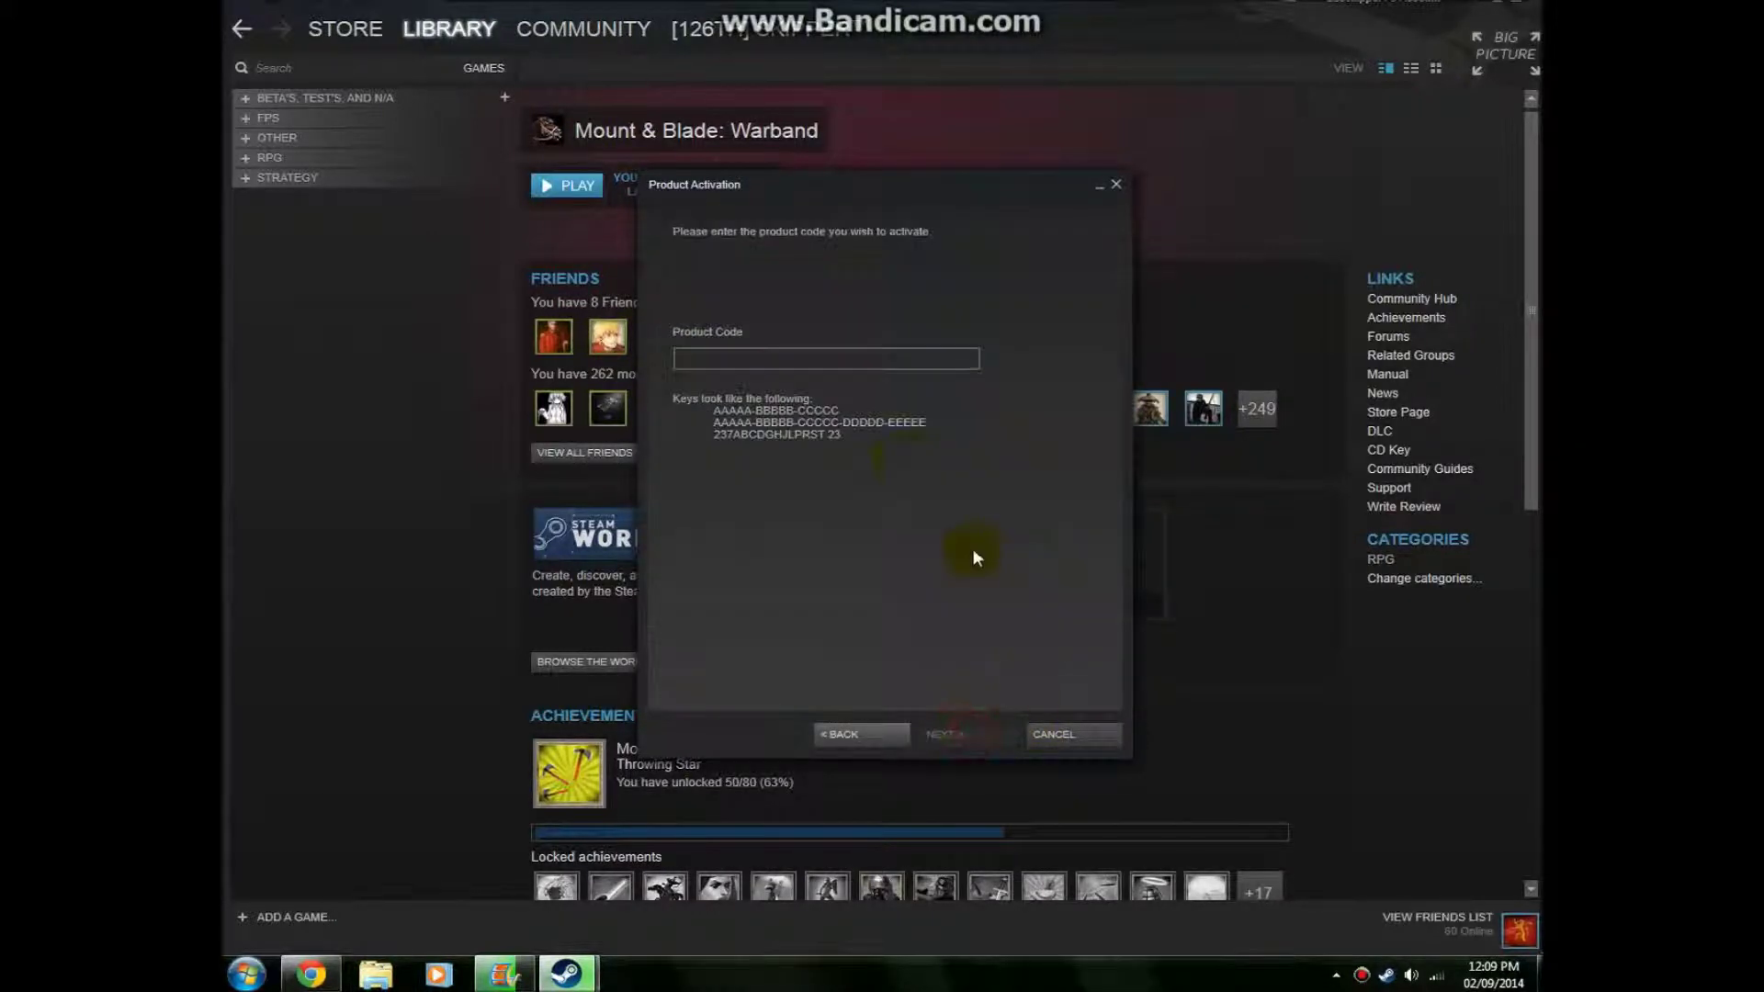
Enter and delete sample product codes like 'AA1a-BB2', then cancel Product Activation
click(726, 356)
text(1283q8yadsjhabgaxcuiysd)
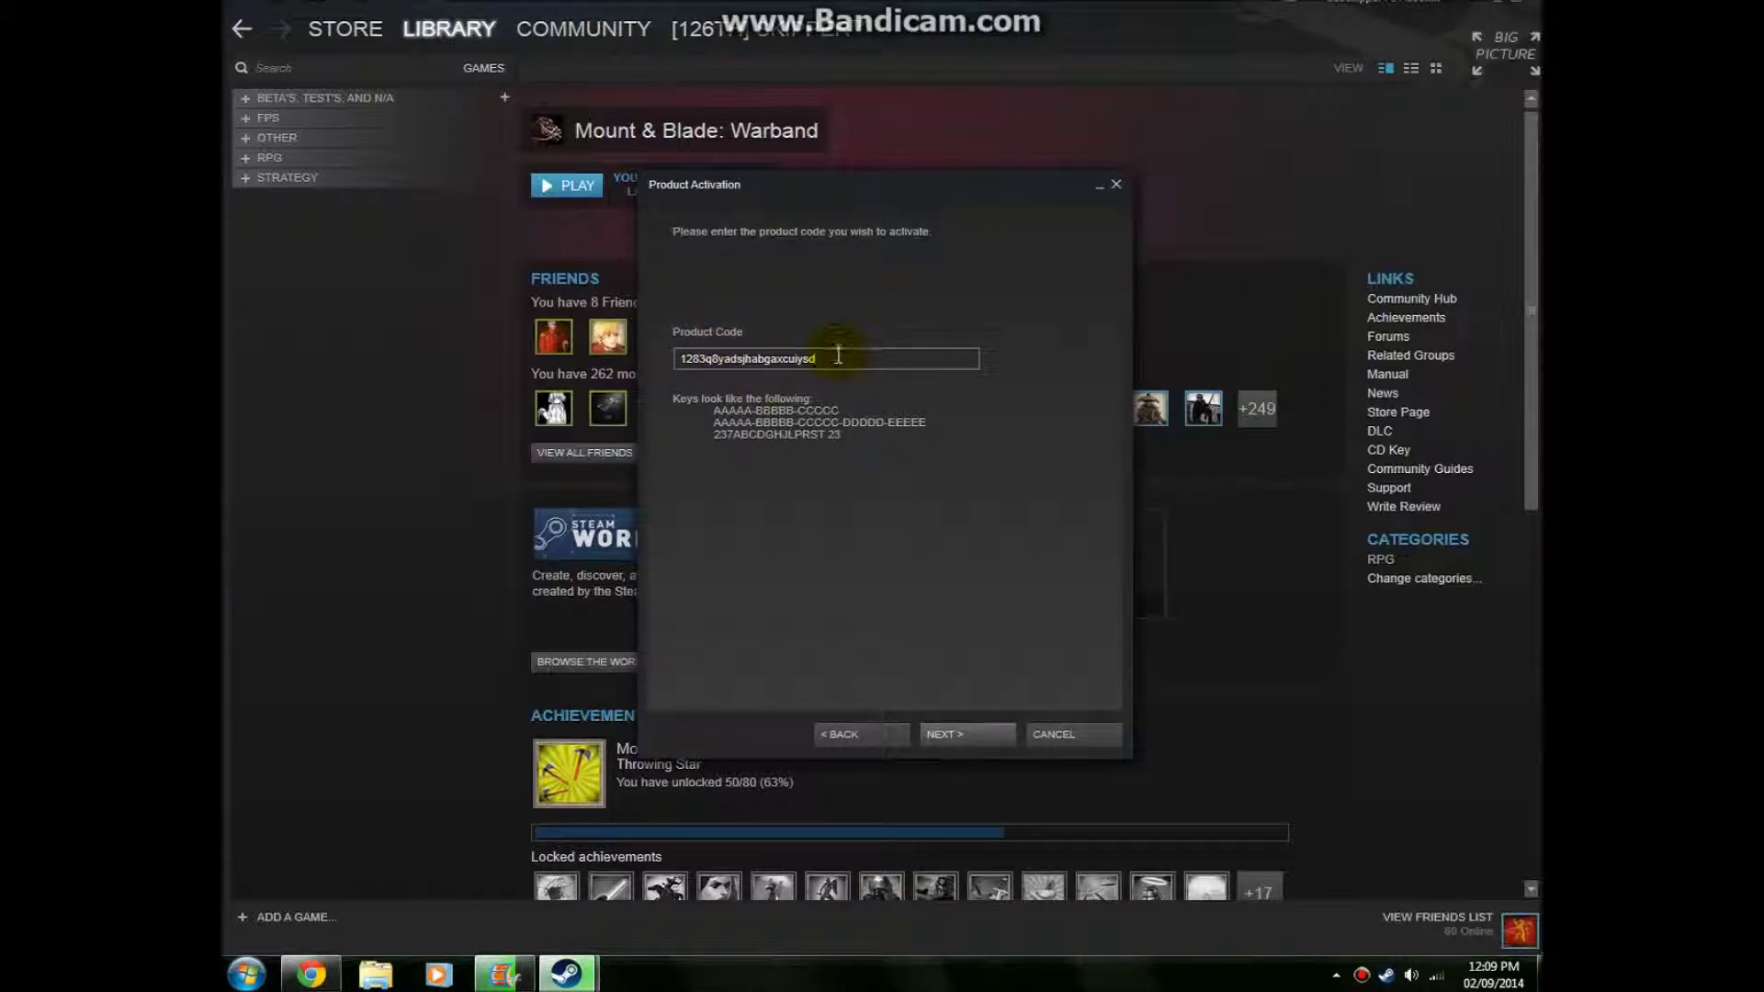
drag(831, 358, 669, 338)
key(BackSpace)
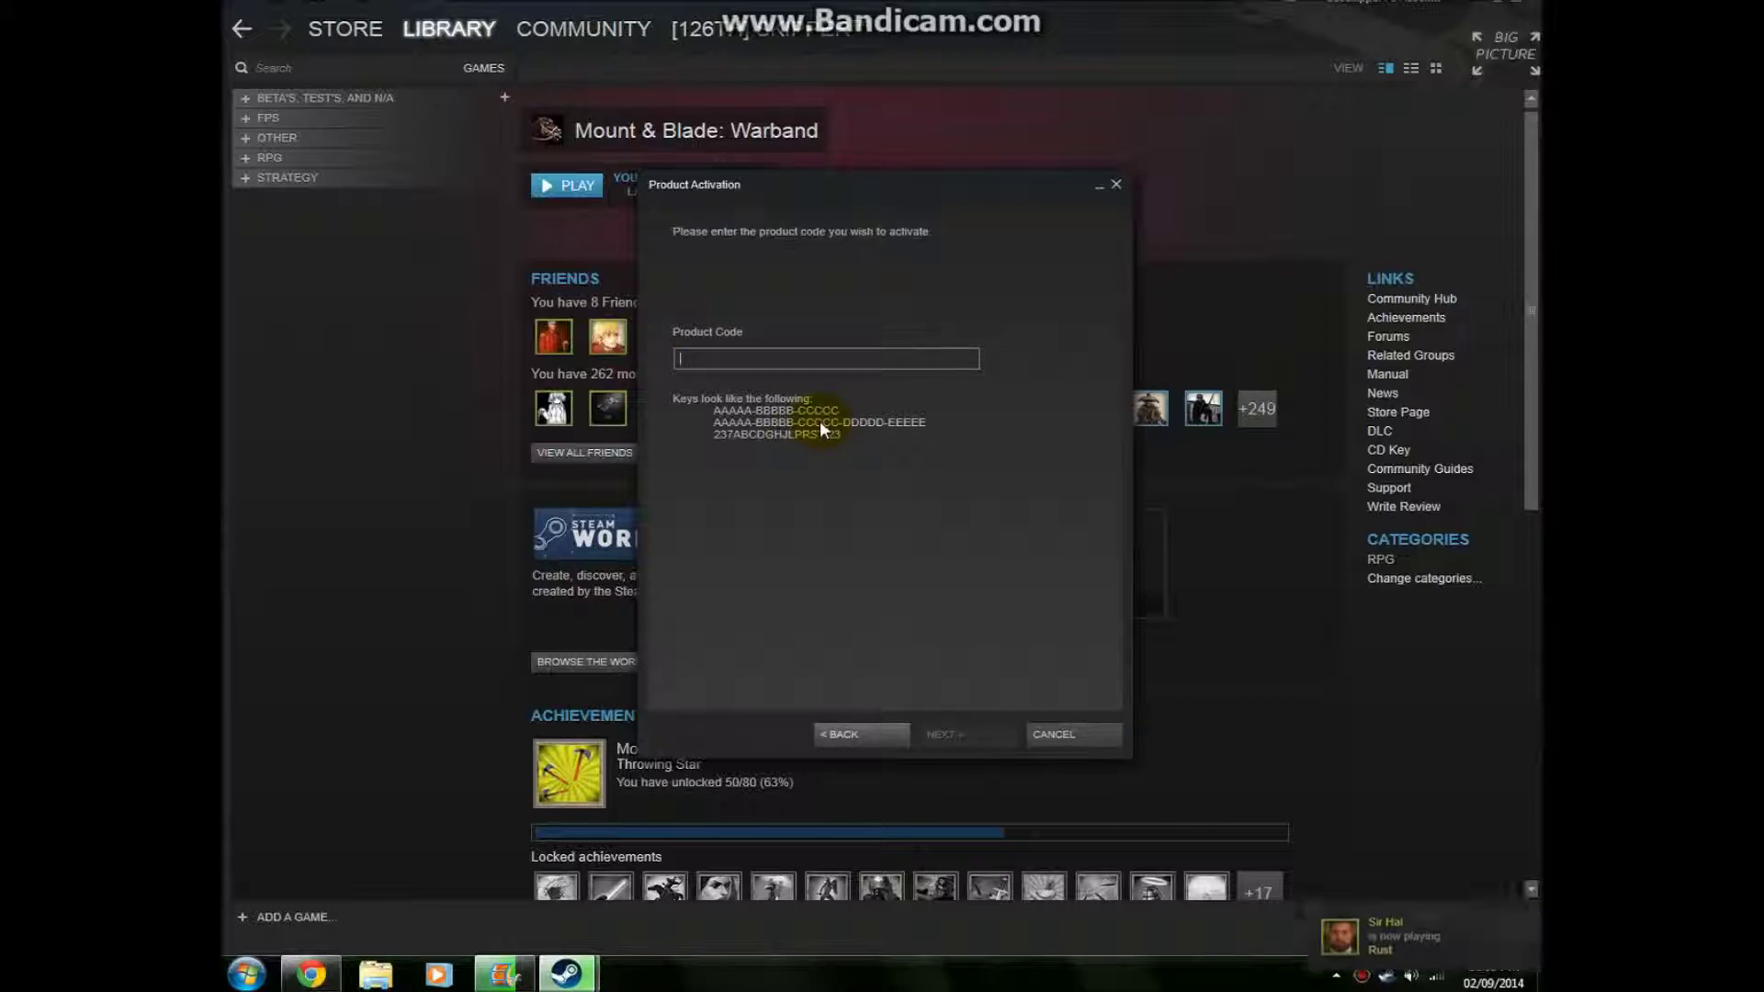
text(Aa)
key(BackSpace)
key(BackSpace)
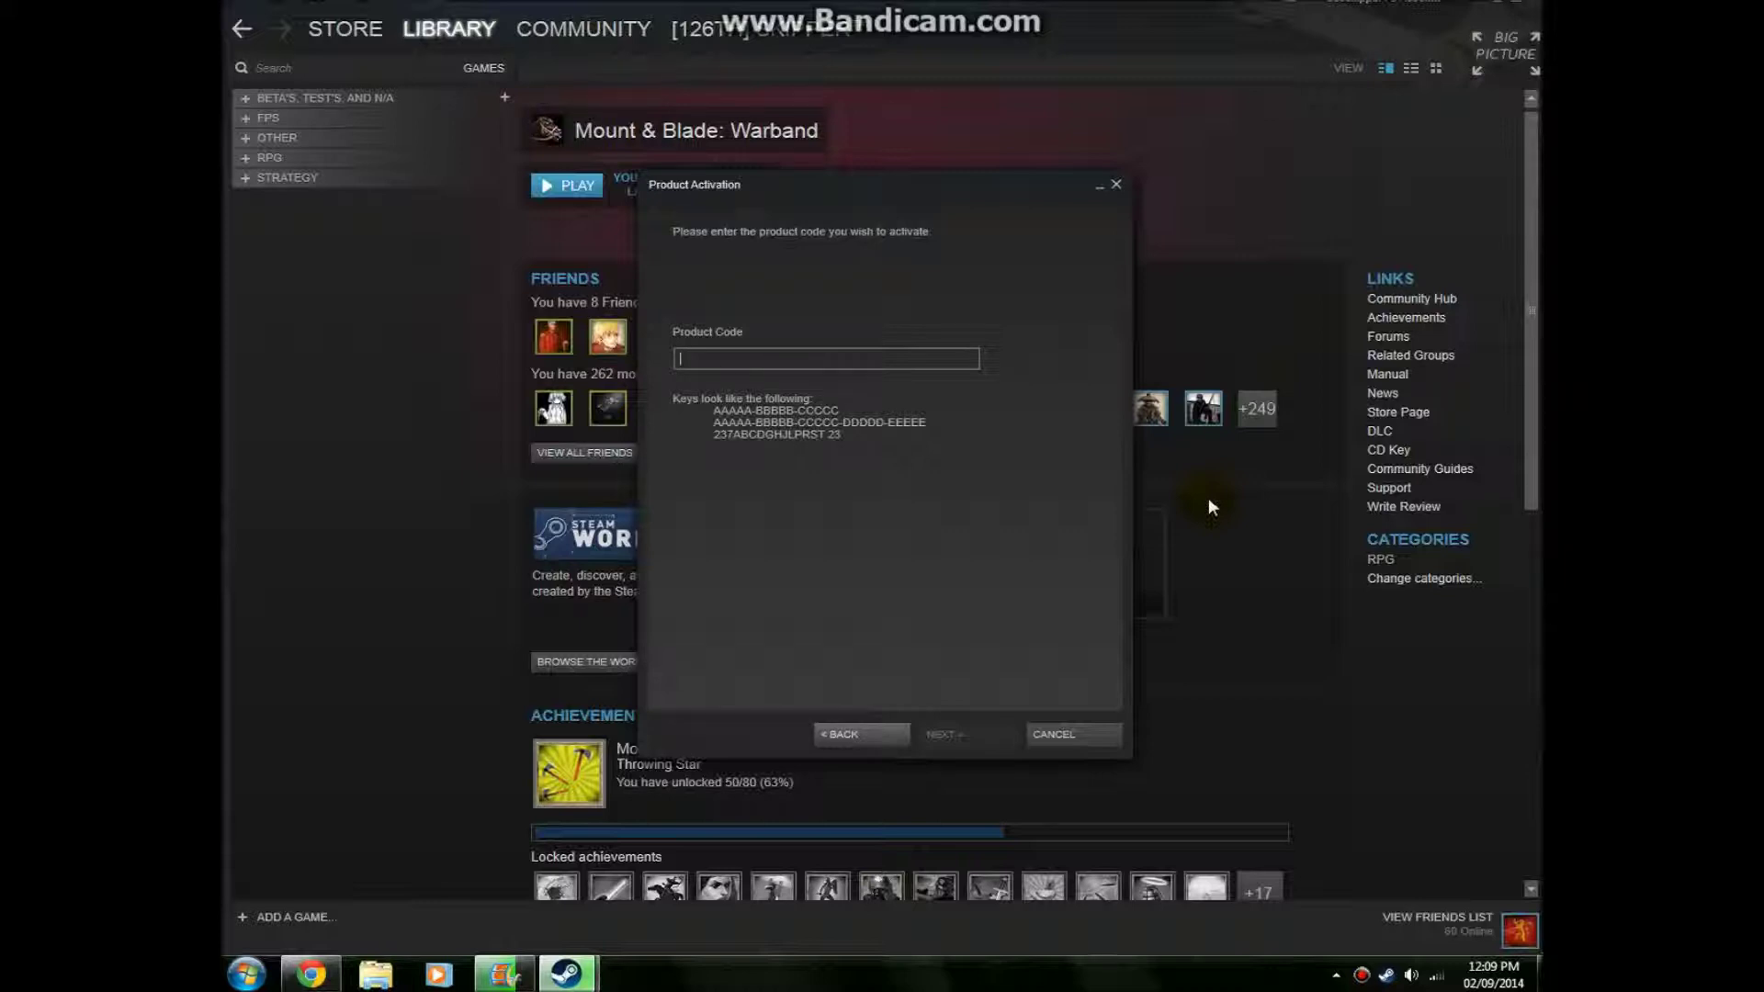
text(AA)
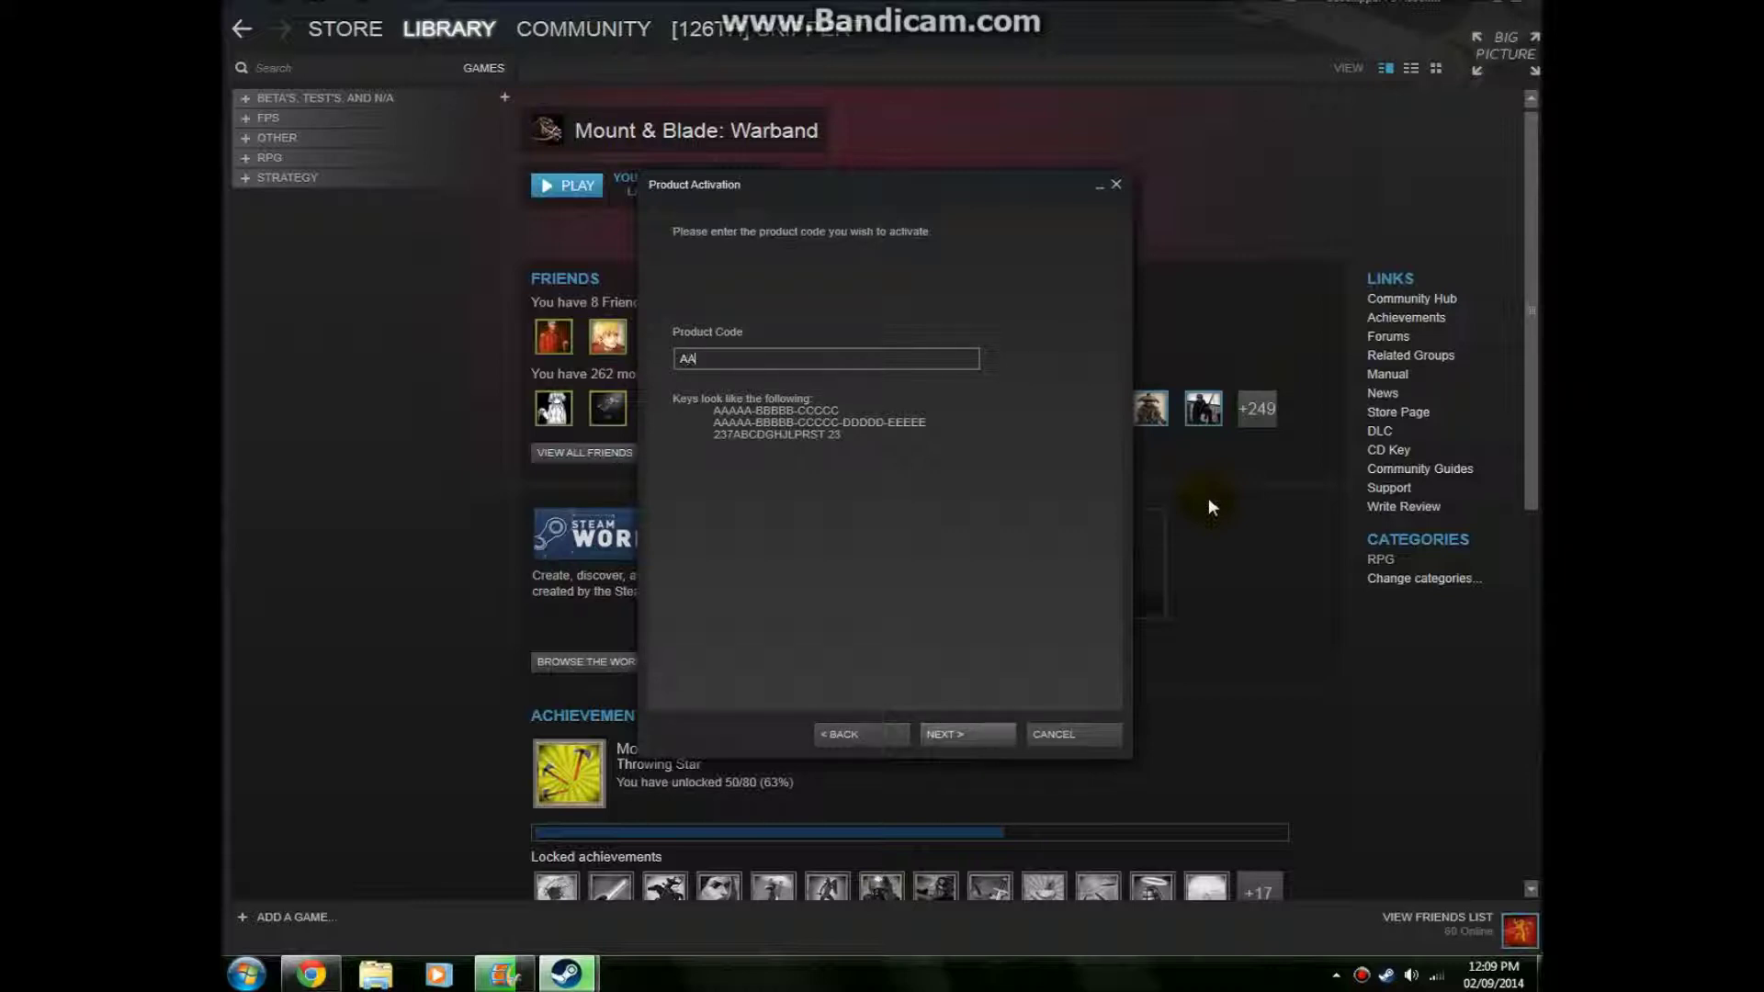
text(1a-BB2)
key(BackSpace)
key(BackSpace)
key(BackSpace)
key(BackSpace)
key(BackSpace)
key(BackSpace)
key(BackSpace)
key(BackSpace)
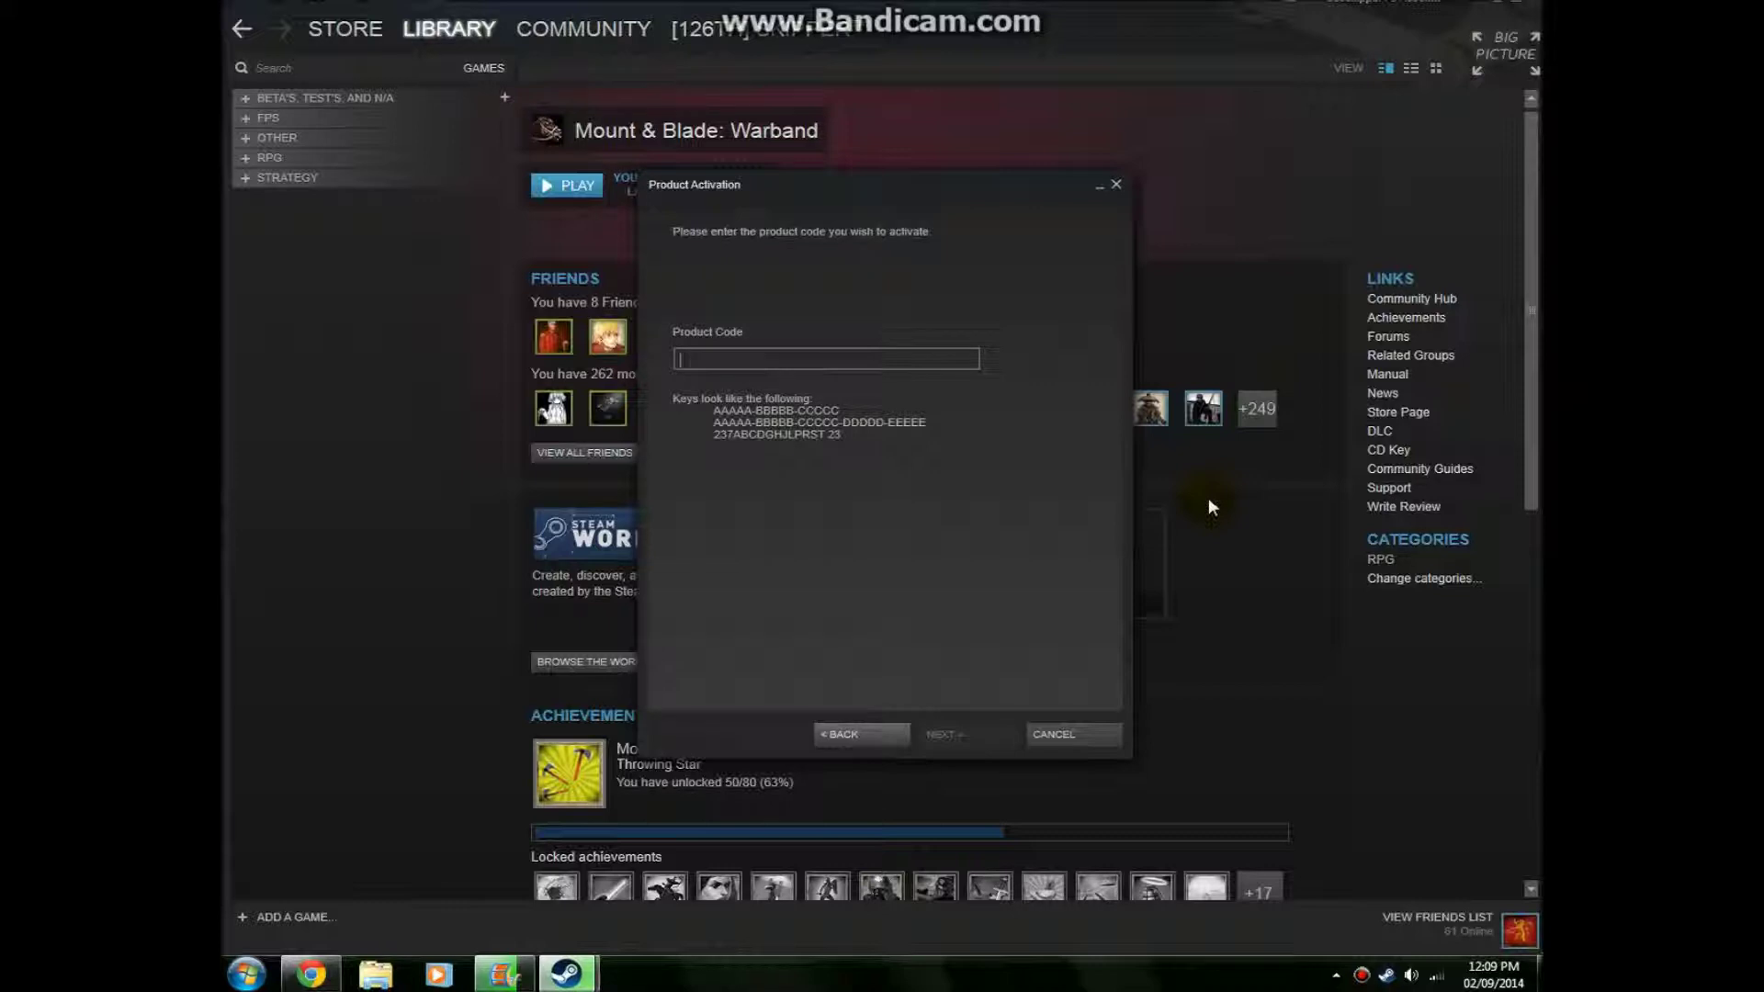
click(1072, 740)
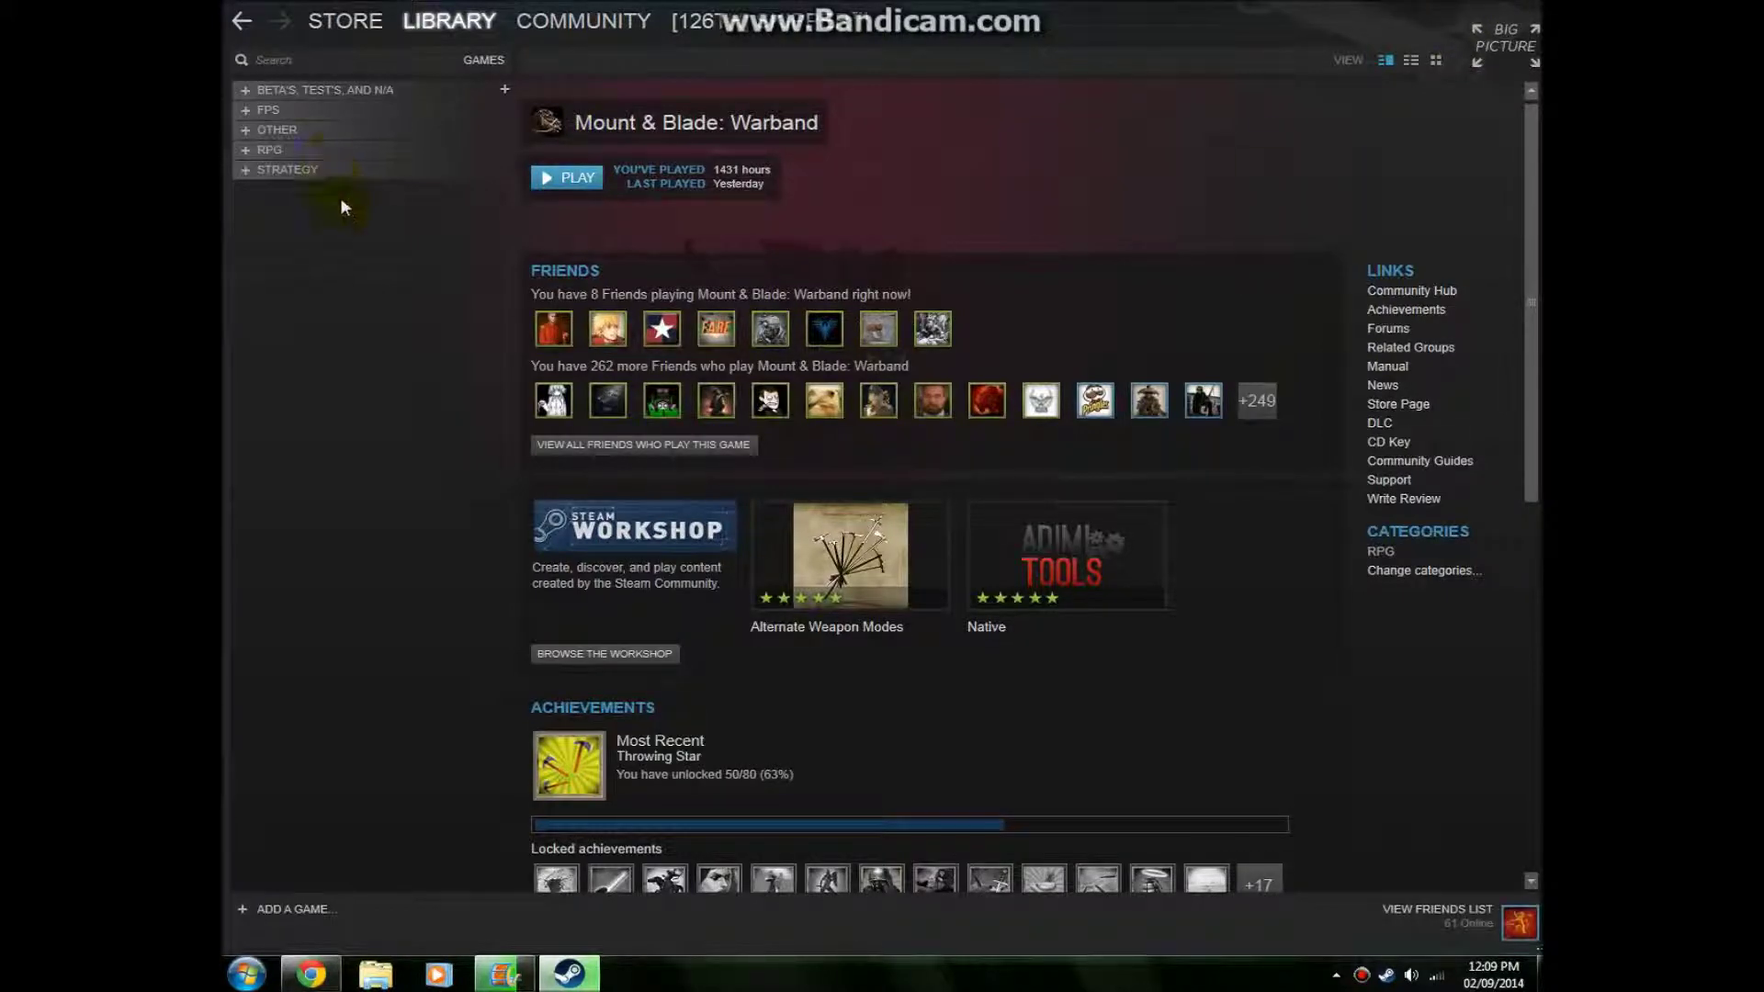
View Rome: Total War and Medieval II: Total War under Strategy, then go to the account Profile
click(338, 169)
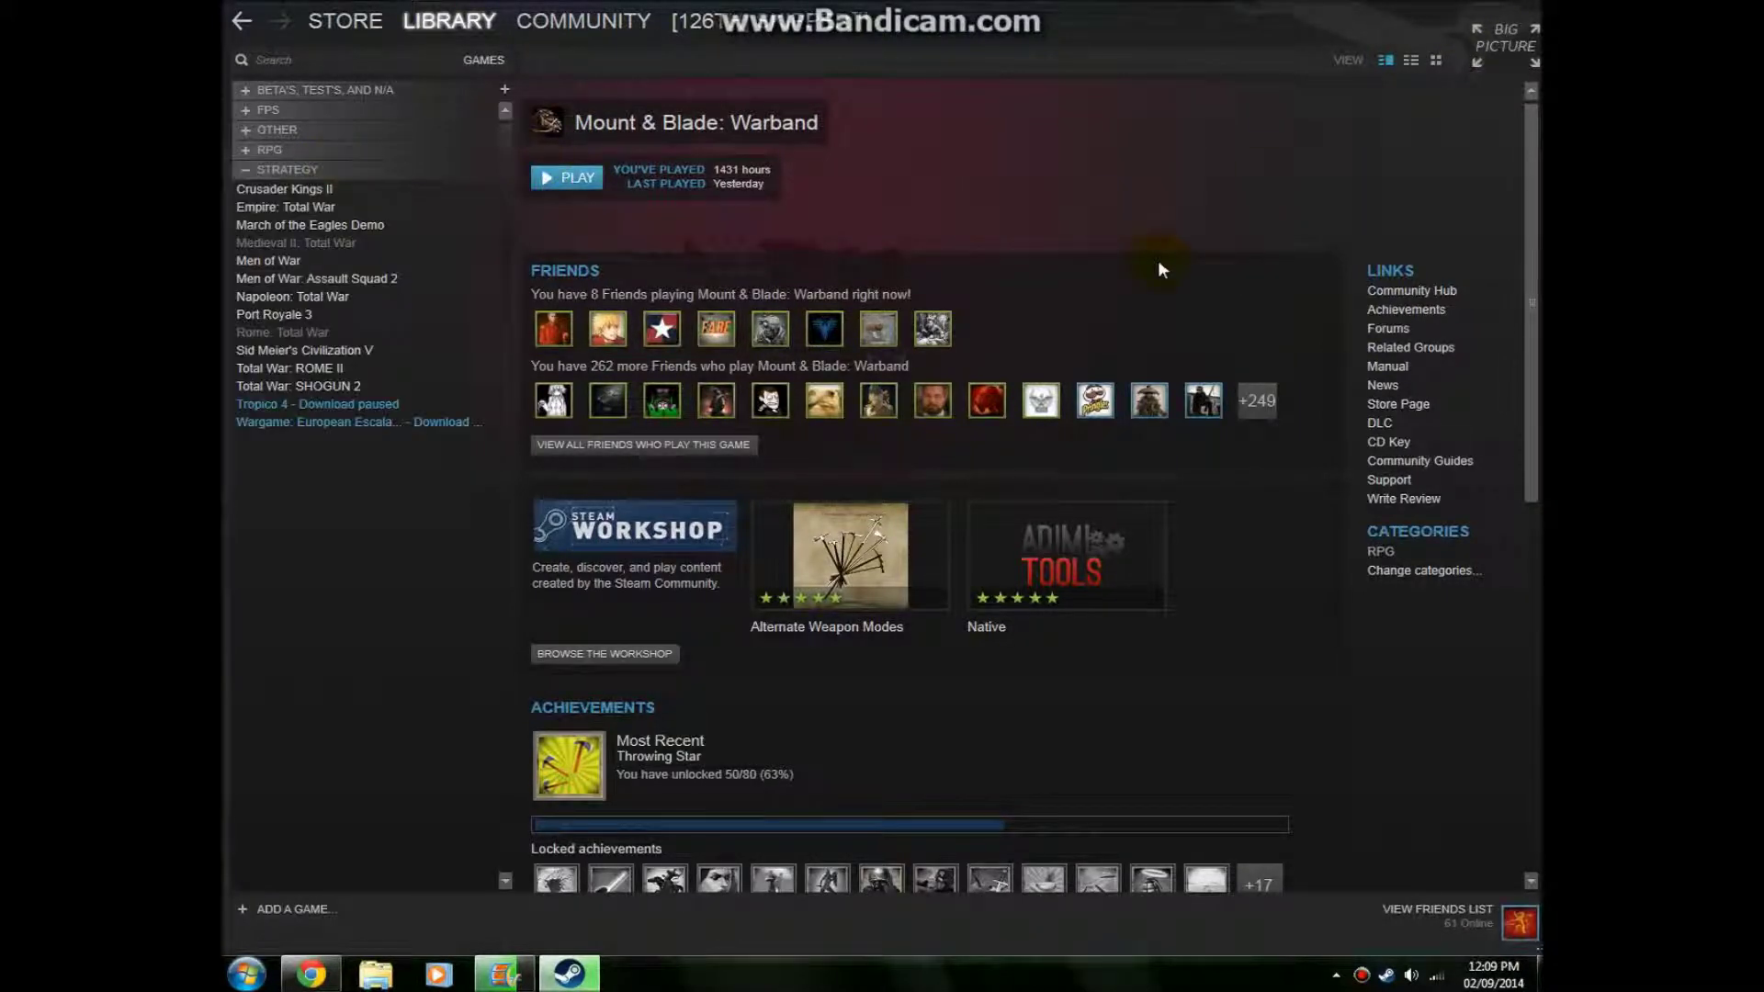
click(303, 332)
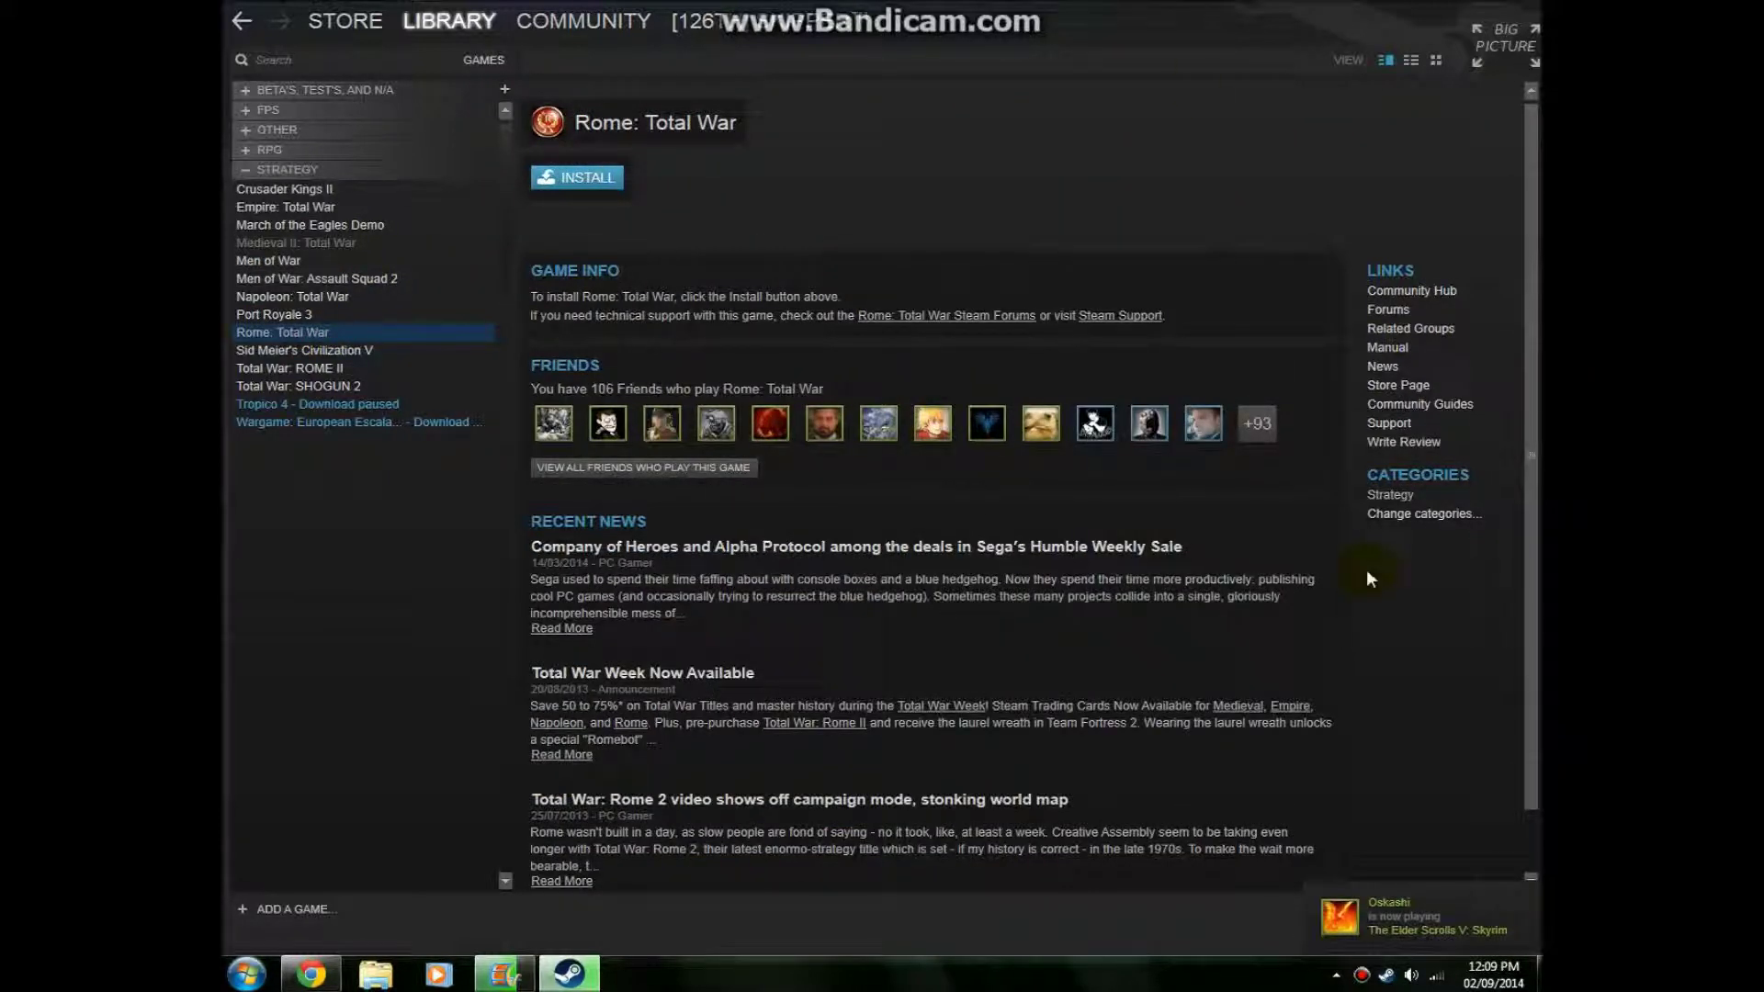
click(320, 244)
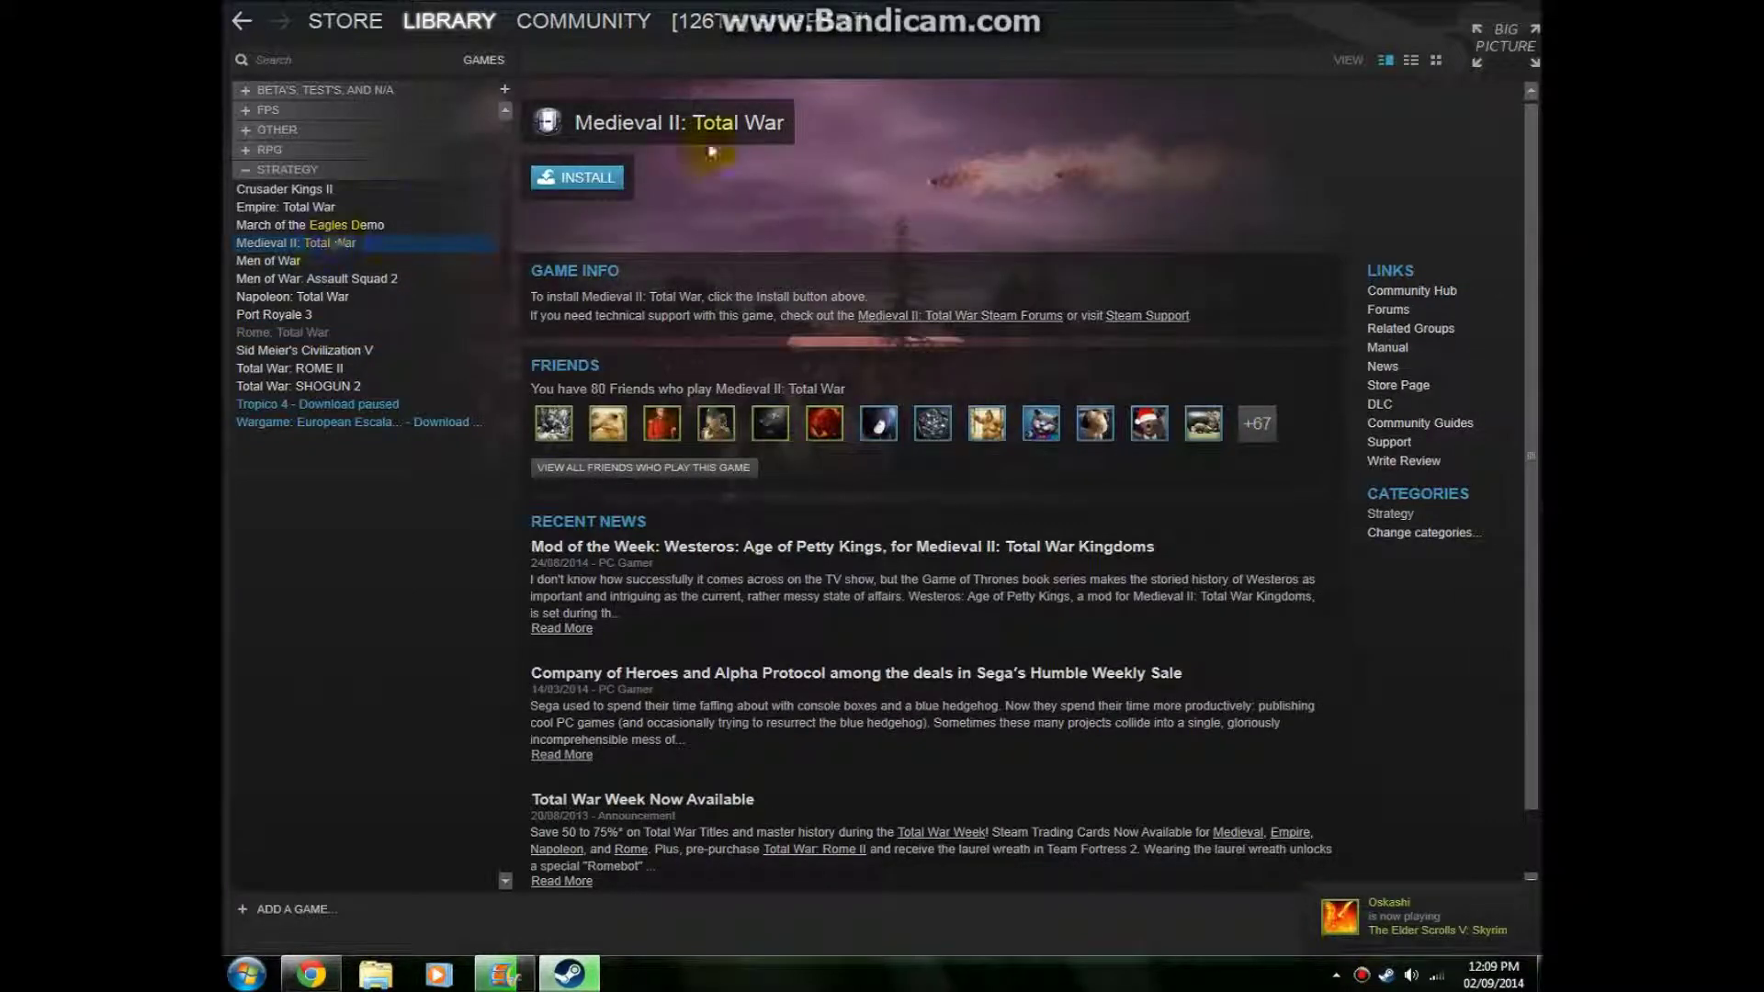
click(318, 169)
mouse_move(698, 22)
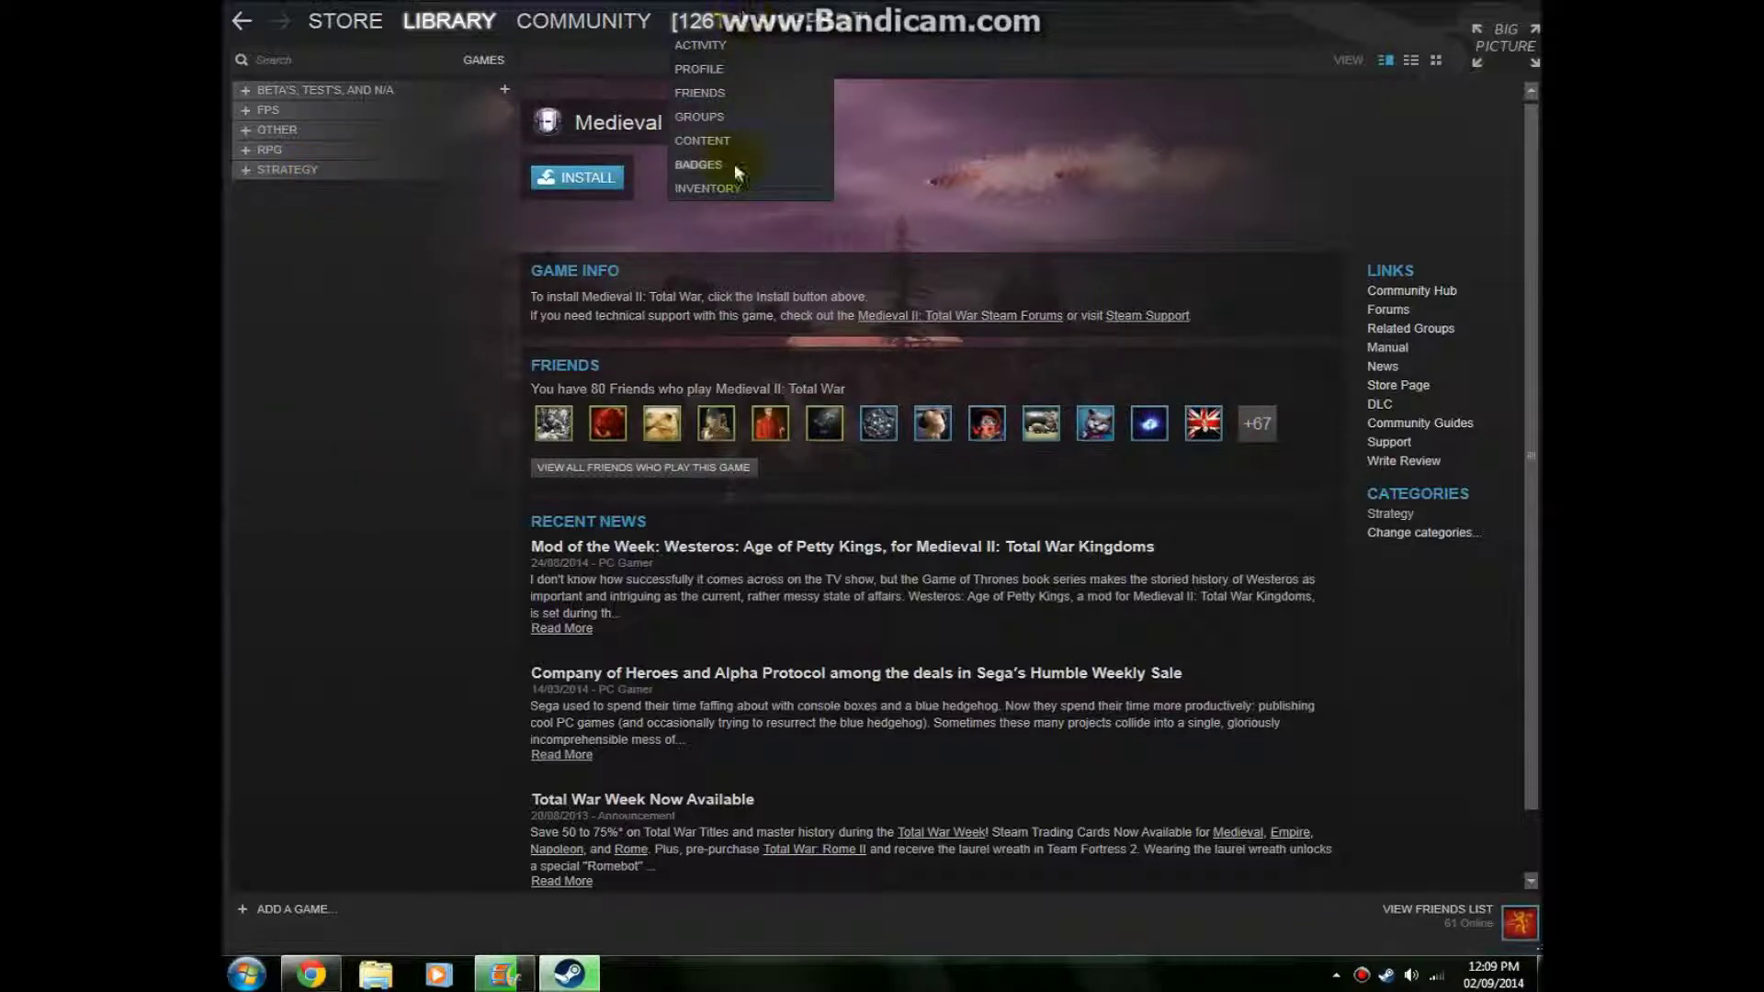
click(704, 56)
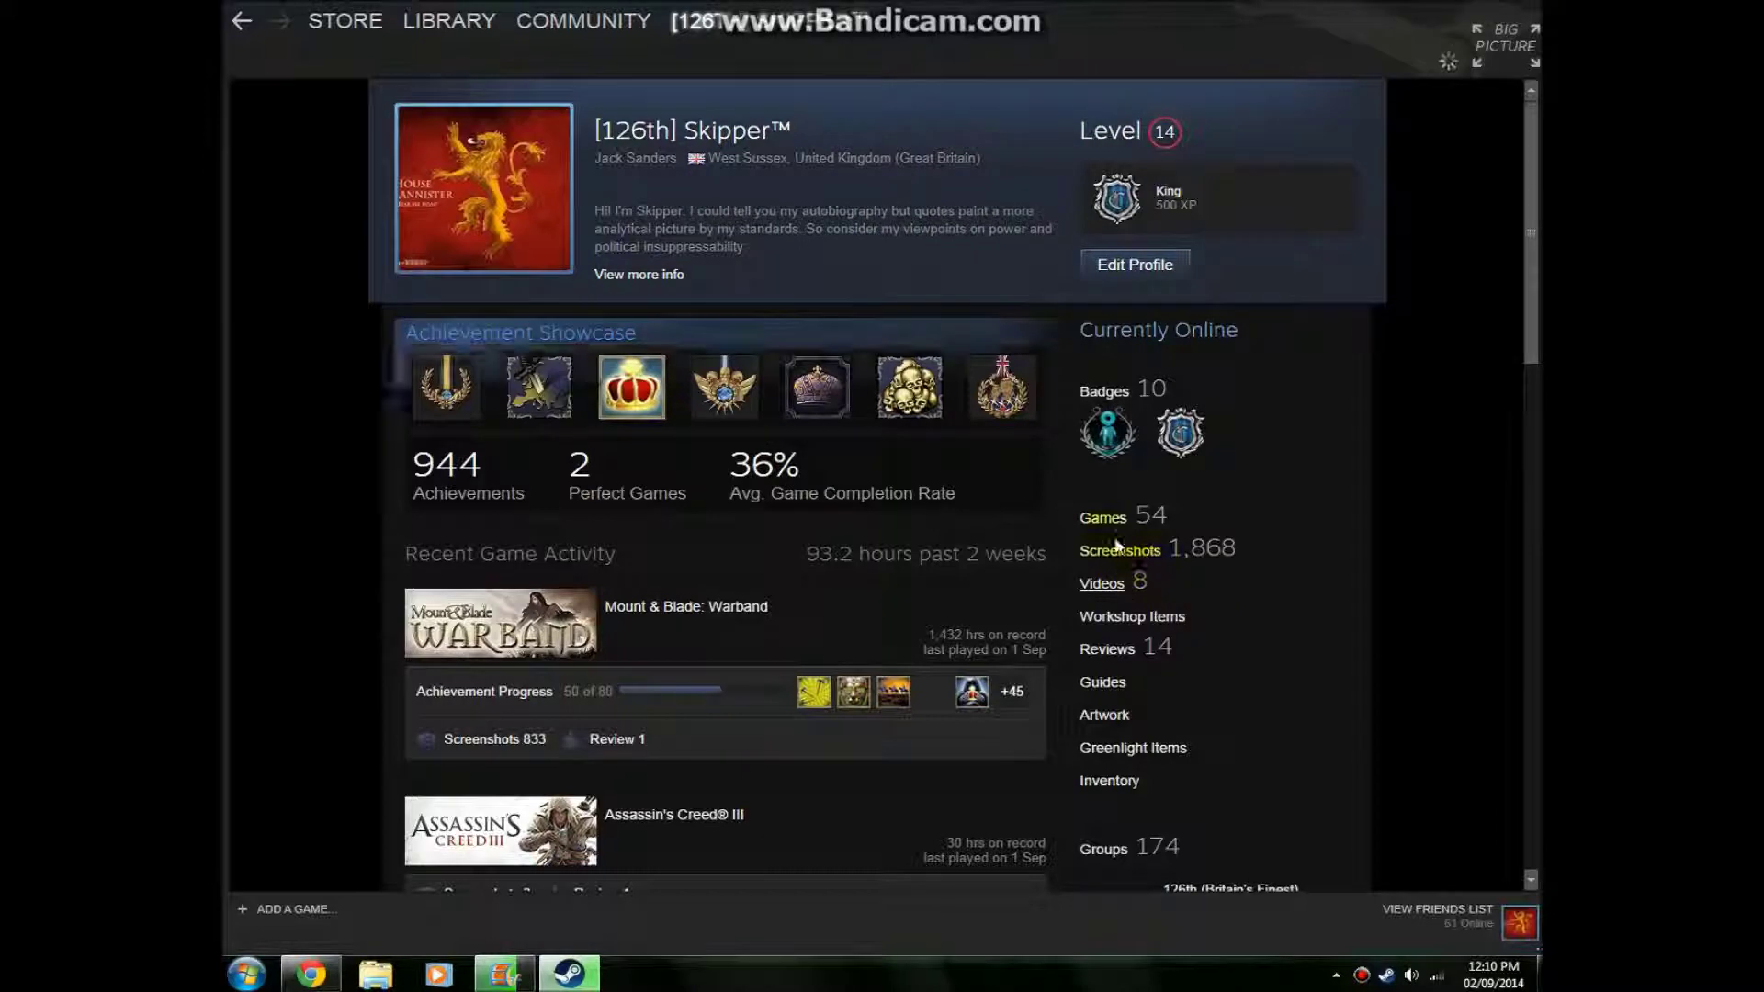
Show All Games in the profile's games list, scroll through it, then go back to the Library
click(1122, 520)
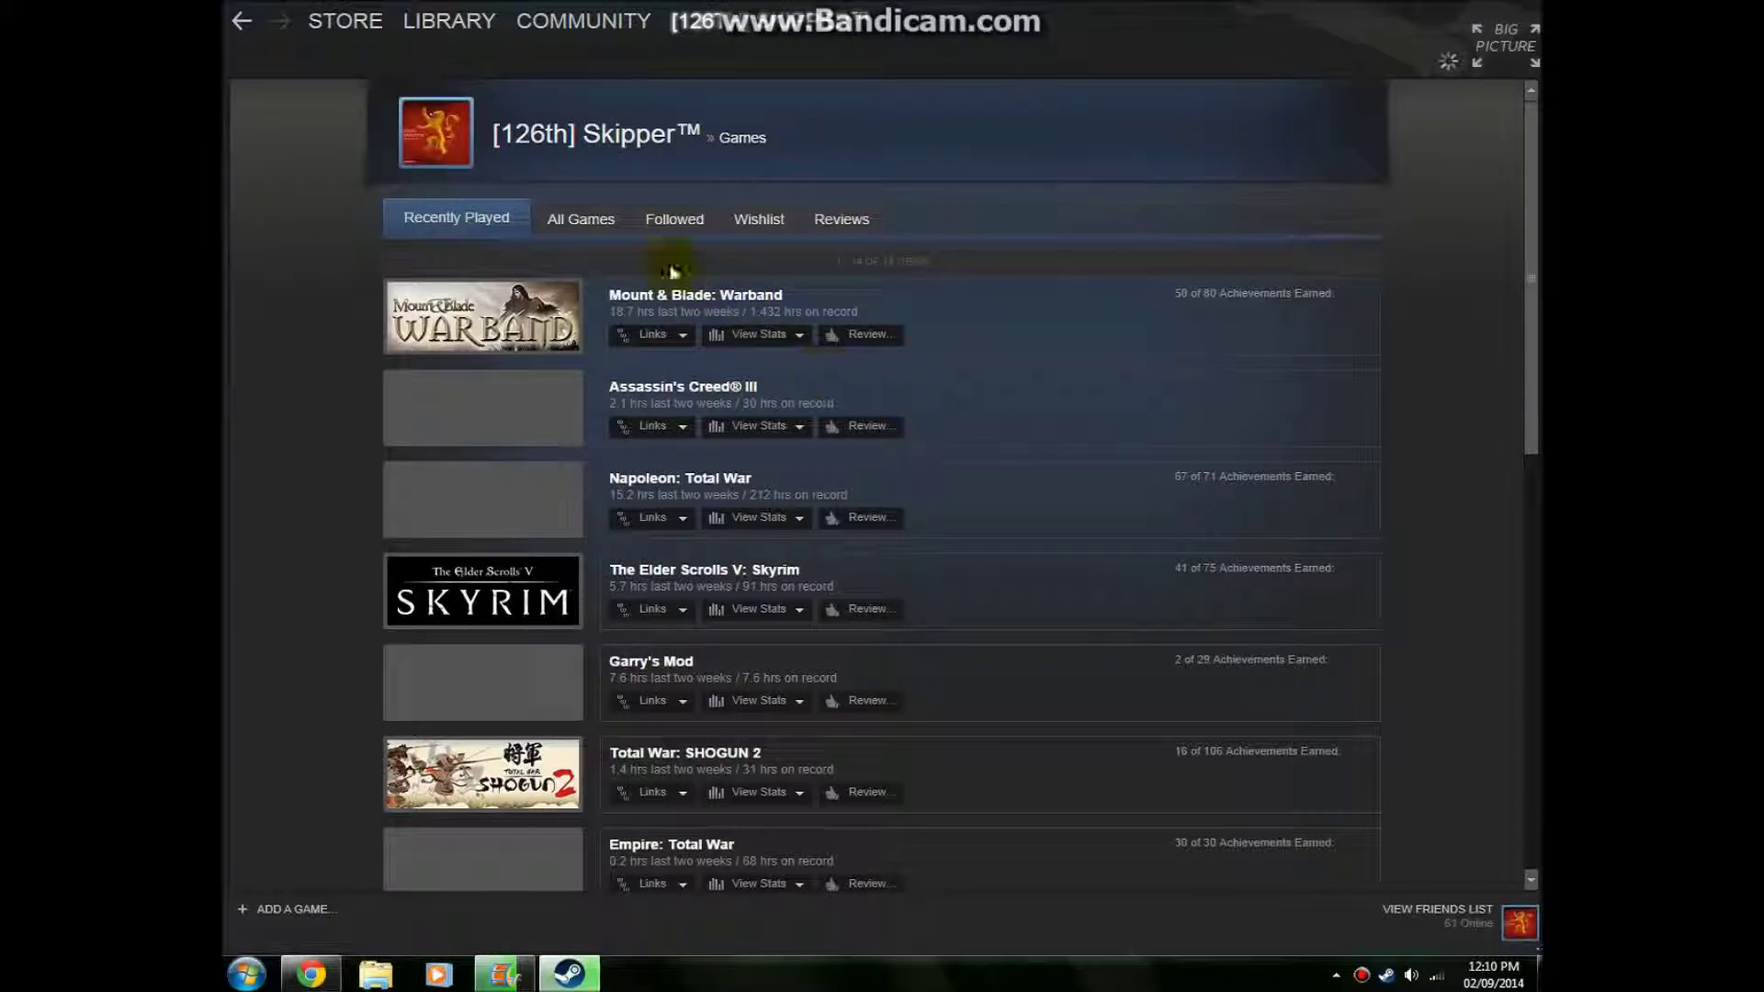
click(607, 218)
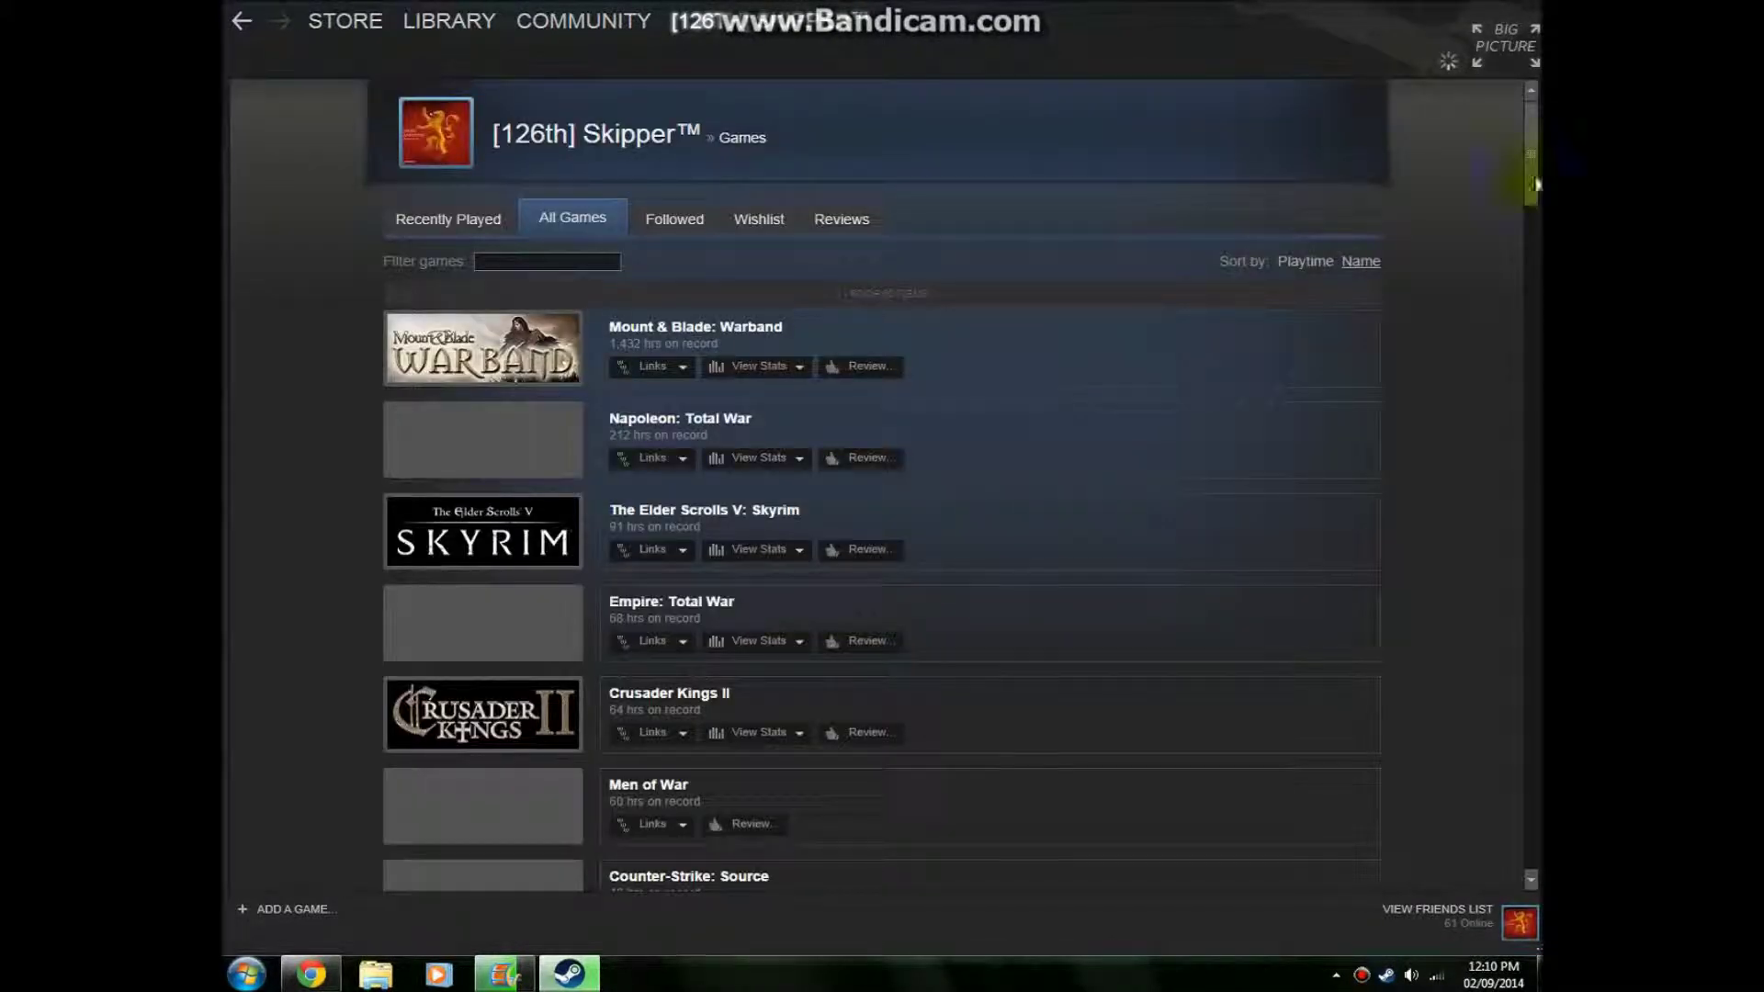
drag(1532, 184, 1530, 781)
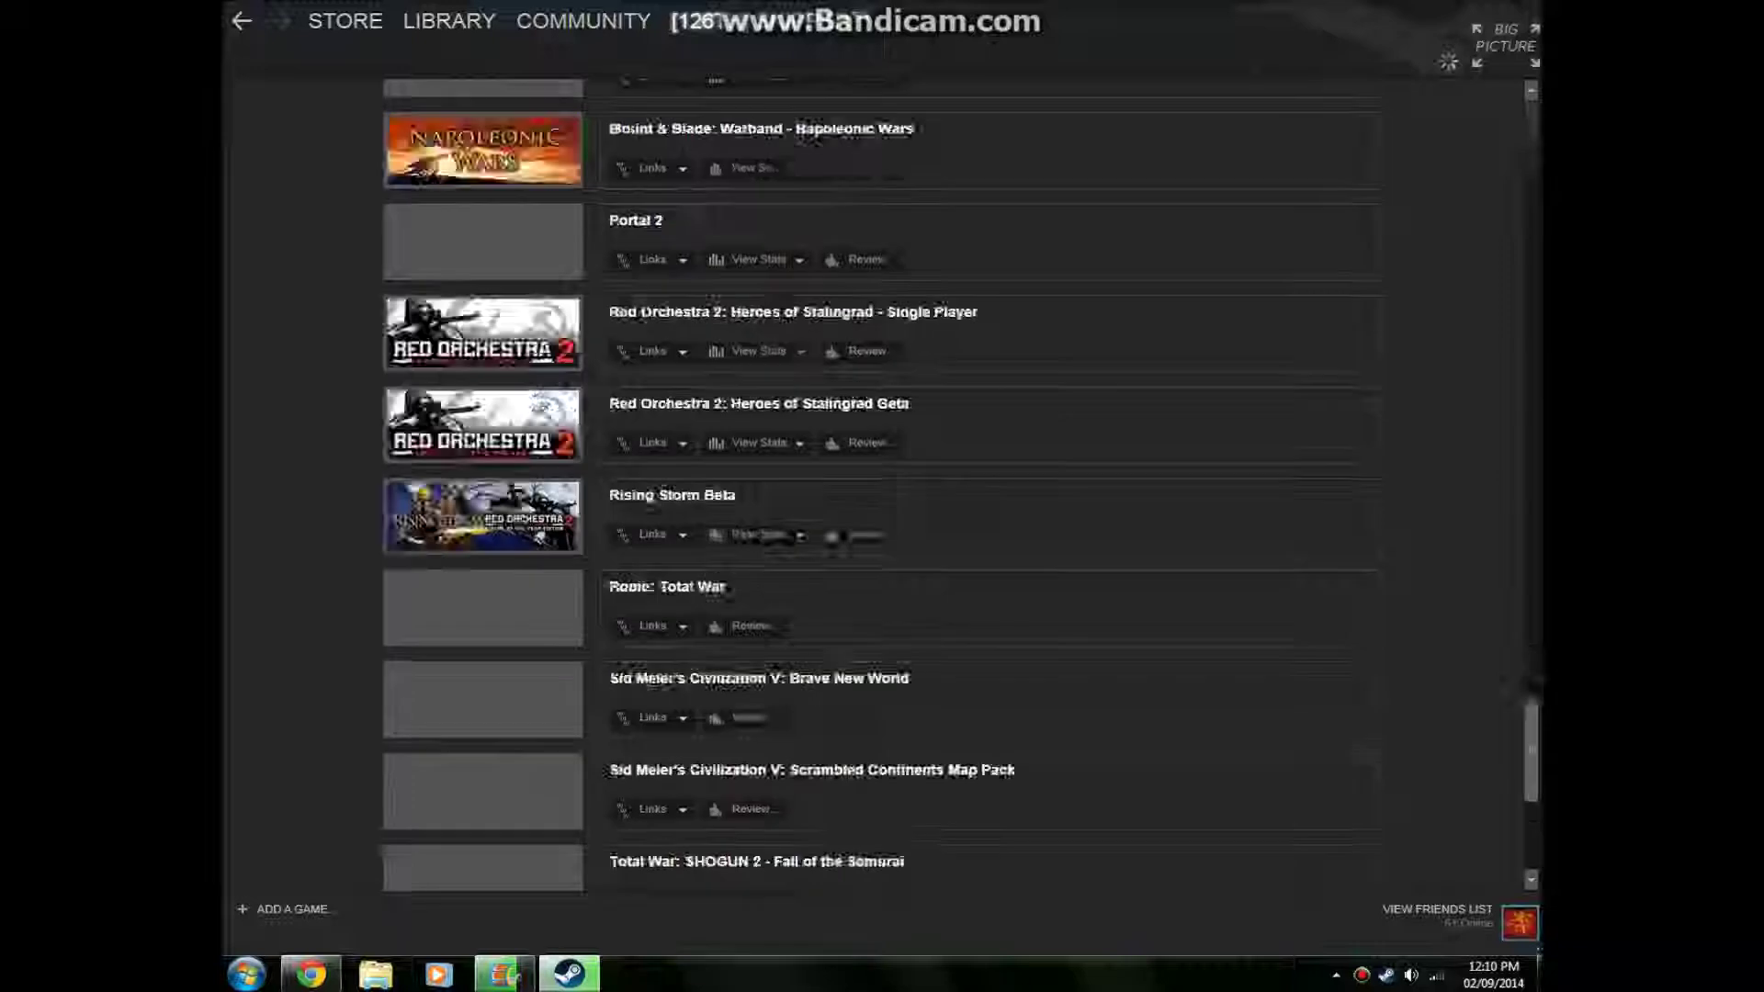
scroll(1245, 714, down, 5)
scroll(1244, 715, up, 5)
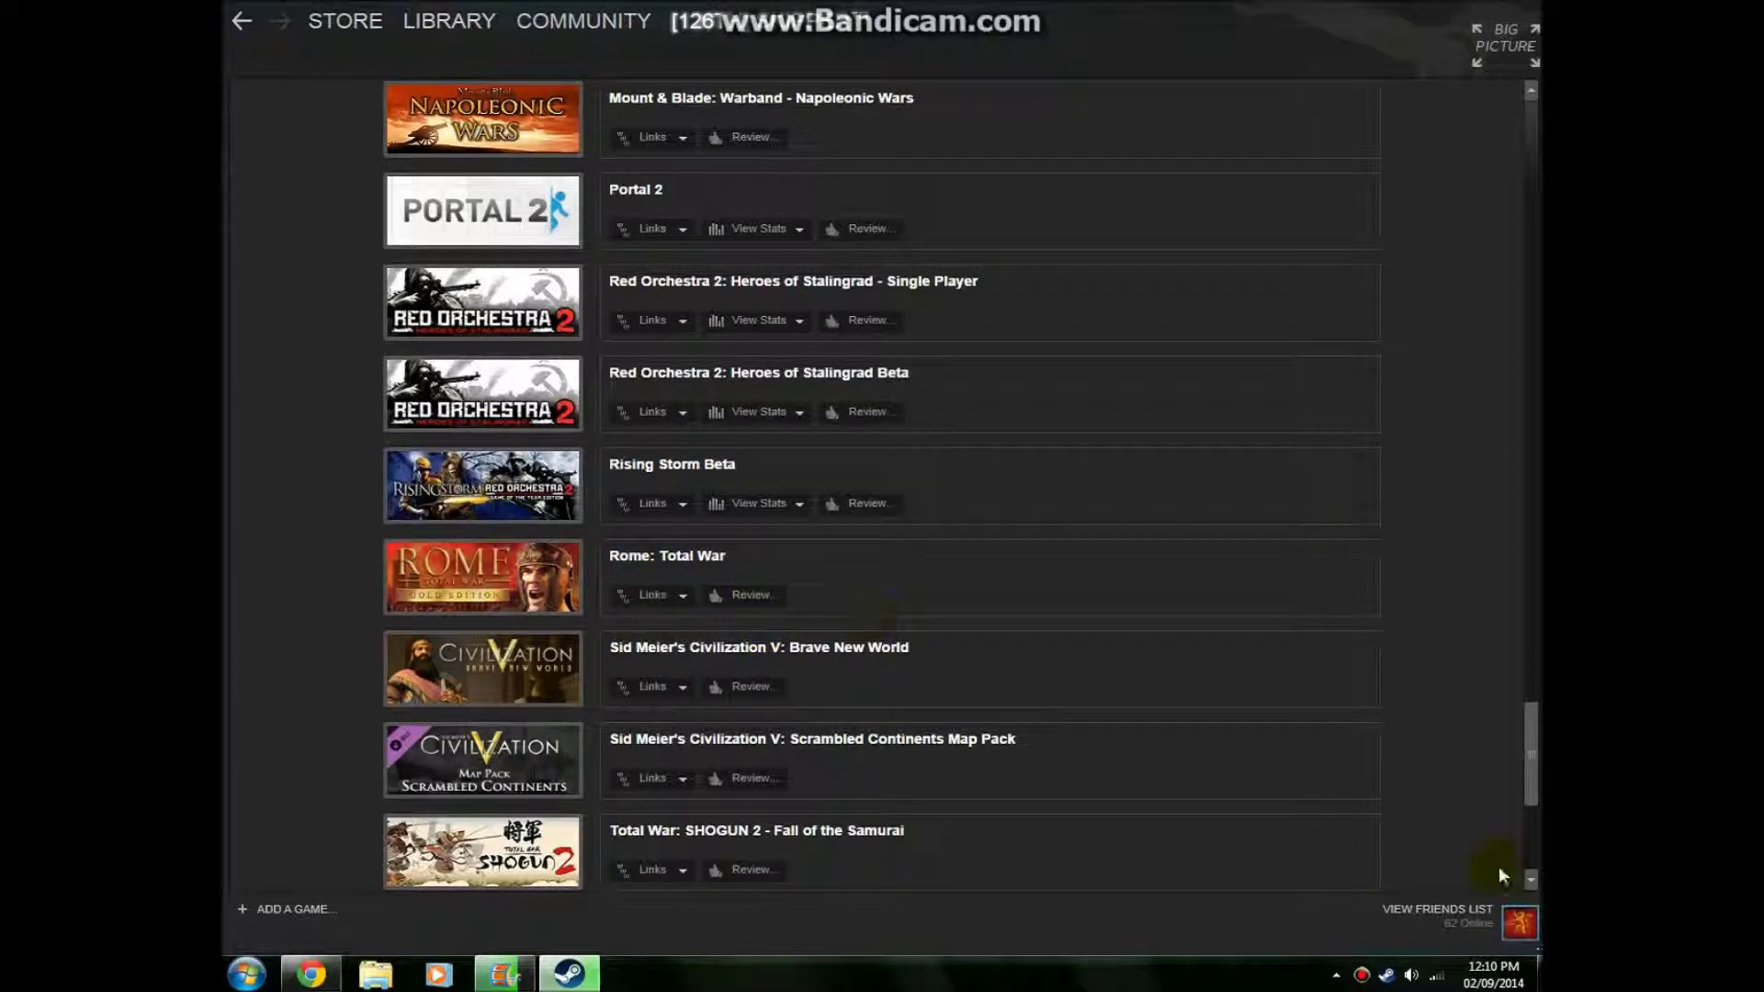
scroll(629, 432, up, 6)
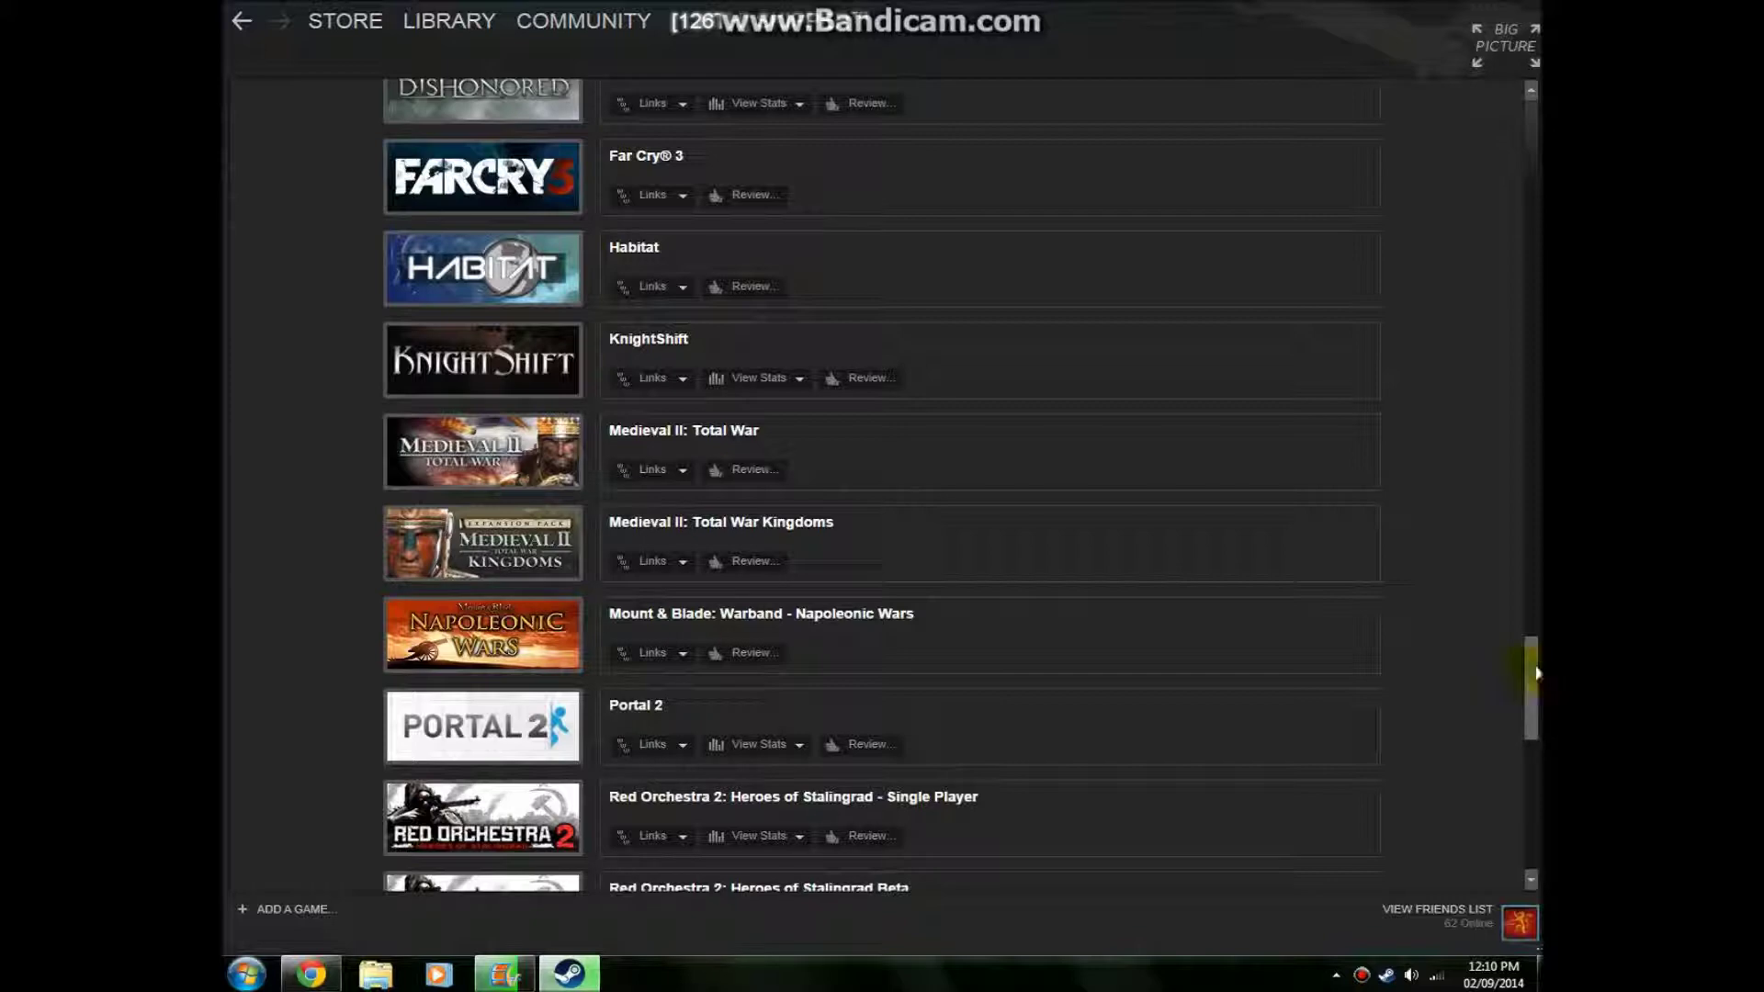
drag(1535, 672, 1095, 22)
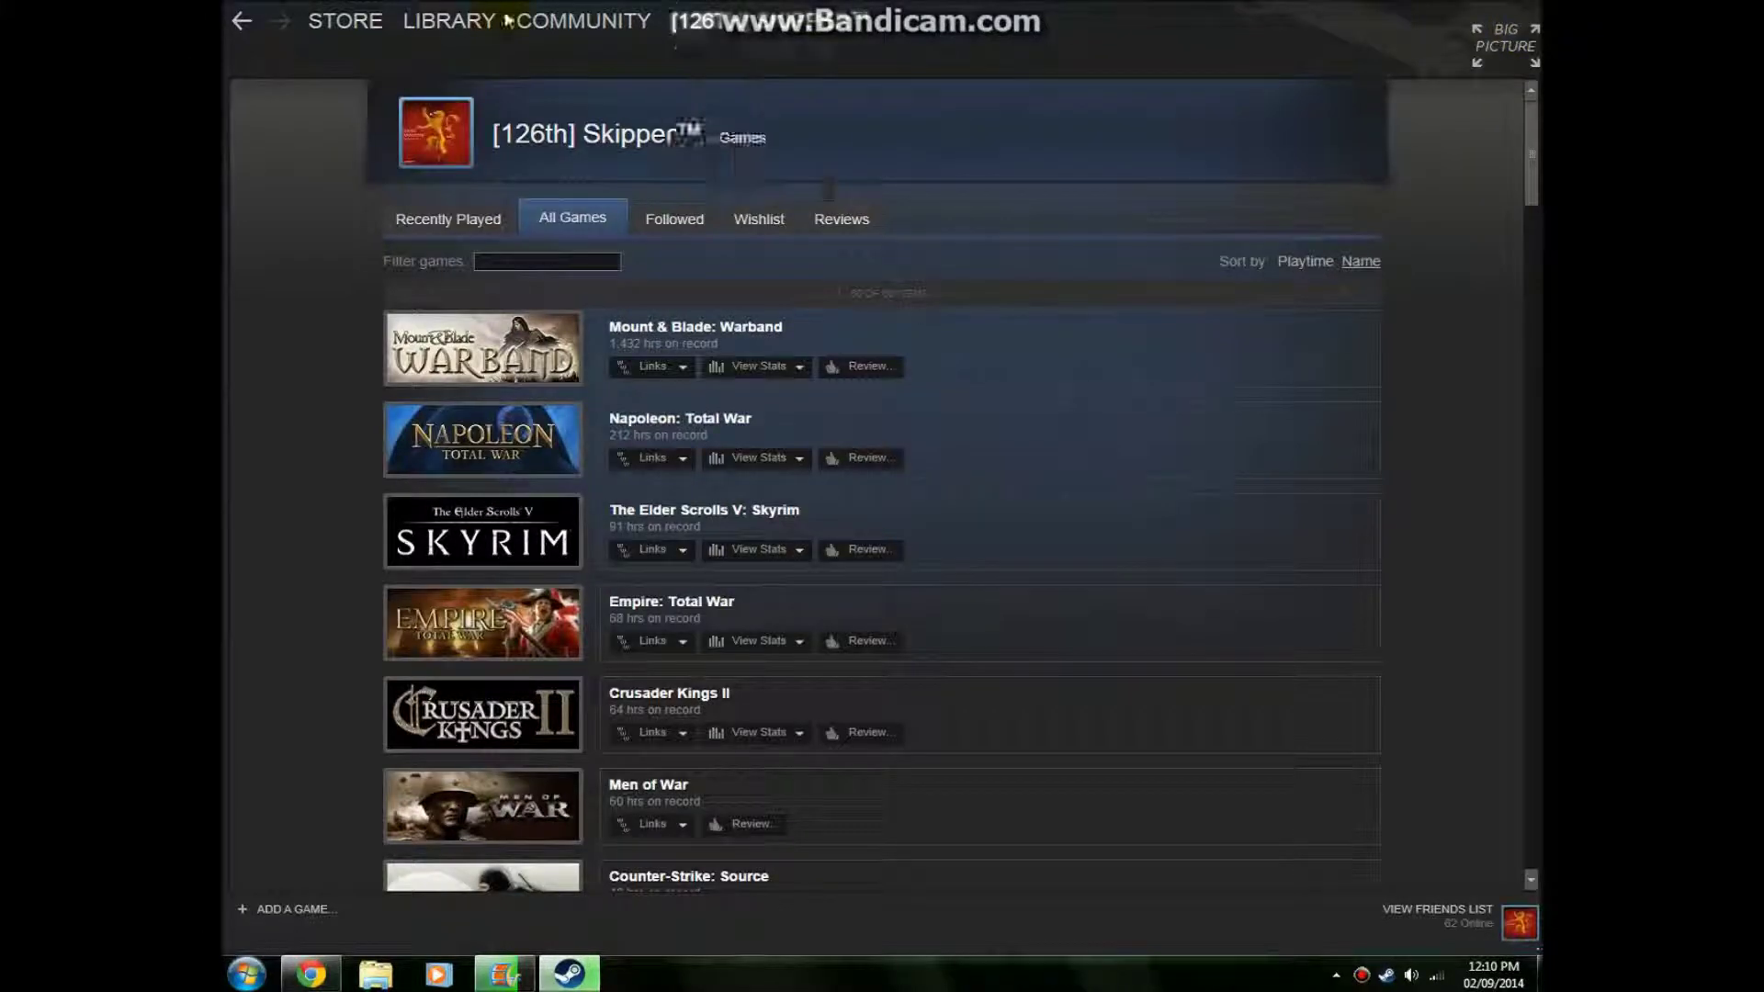
click(482, 41)
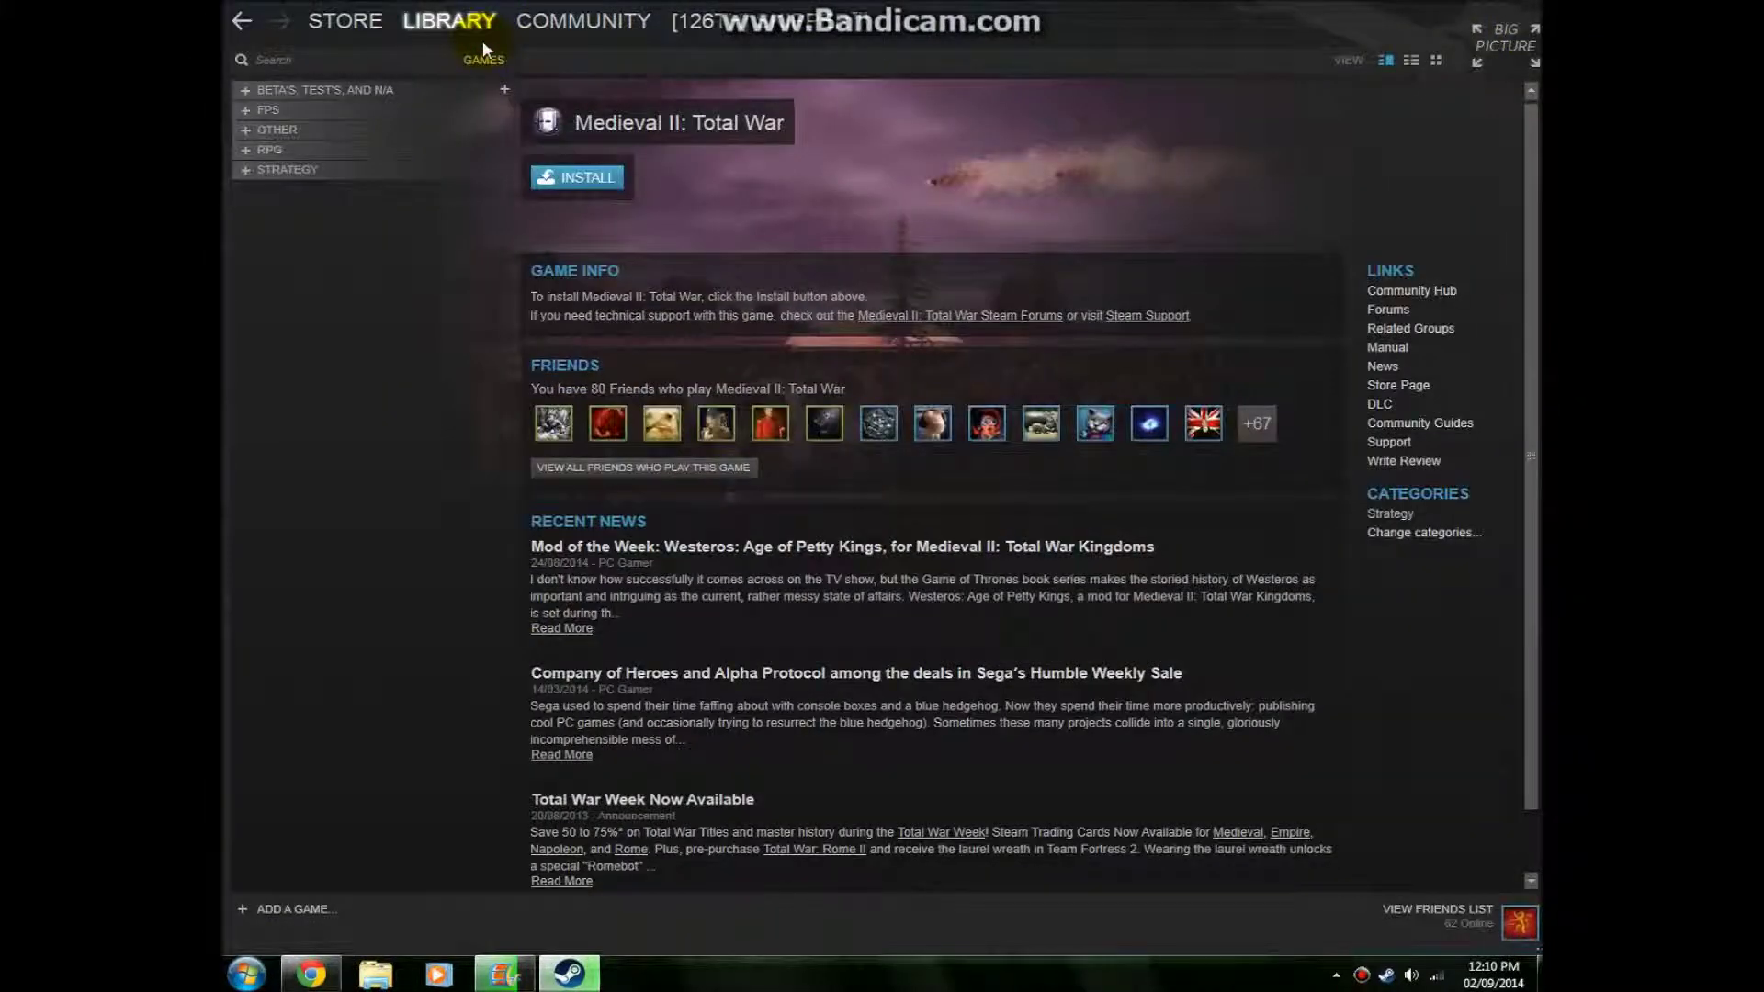